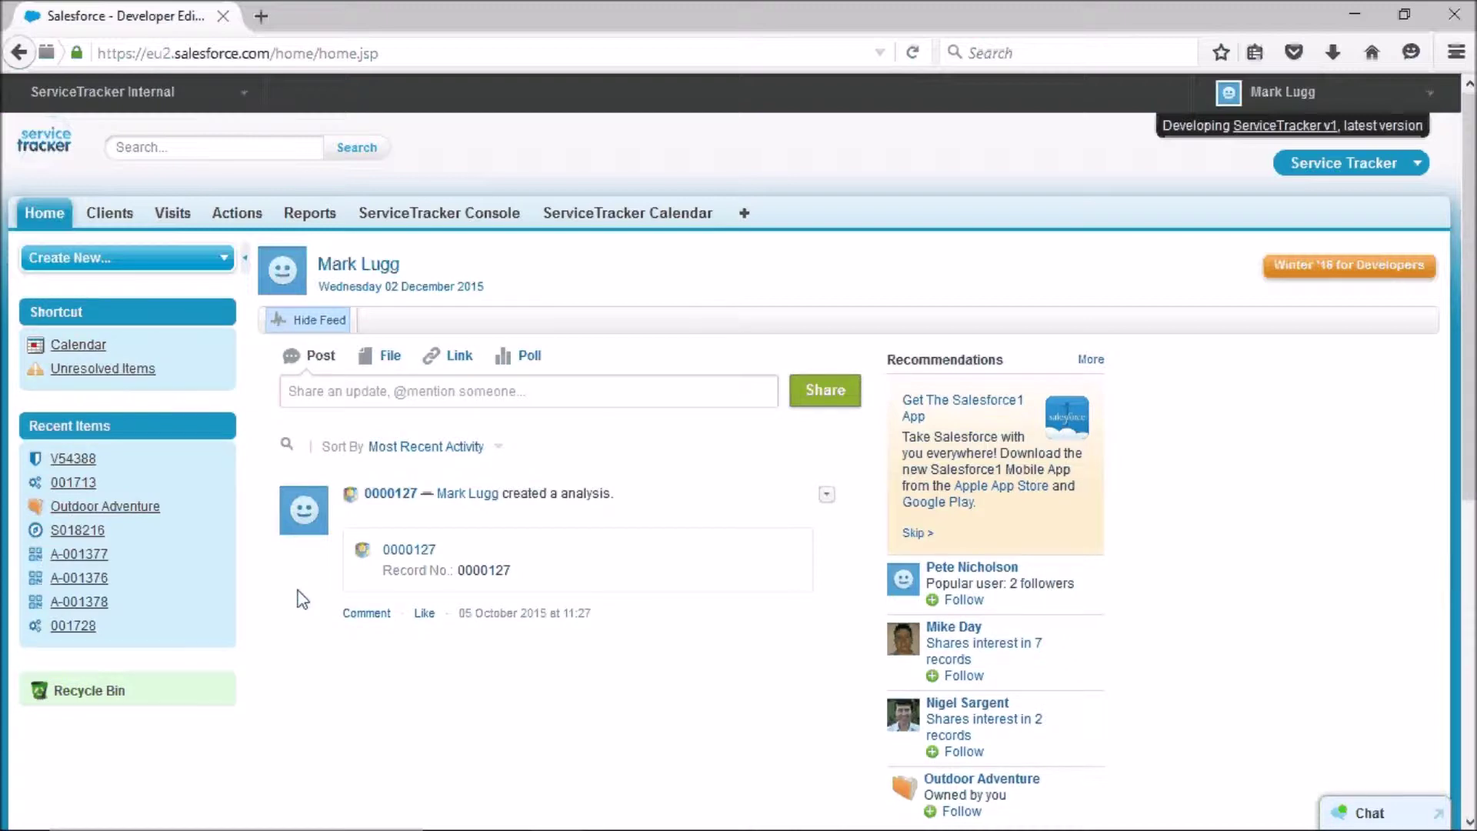
- Open the Outdoor Adventure client record and go to its Notes & Attachments list
{"action": "left_click", "coordinate": [120, 217]}
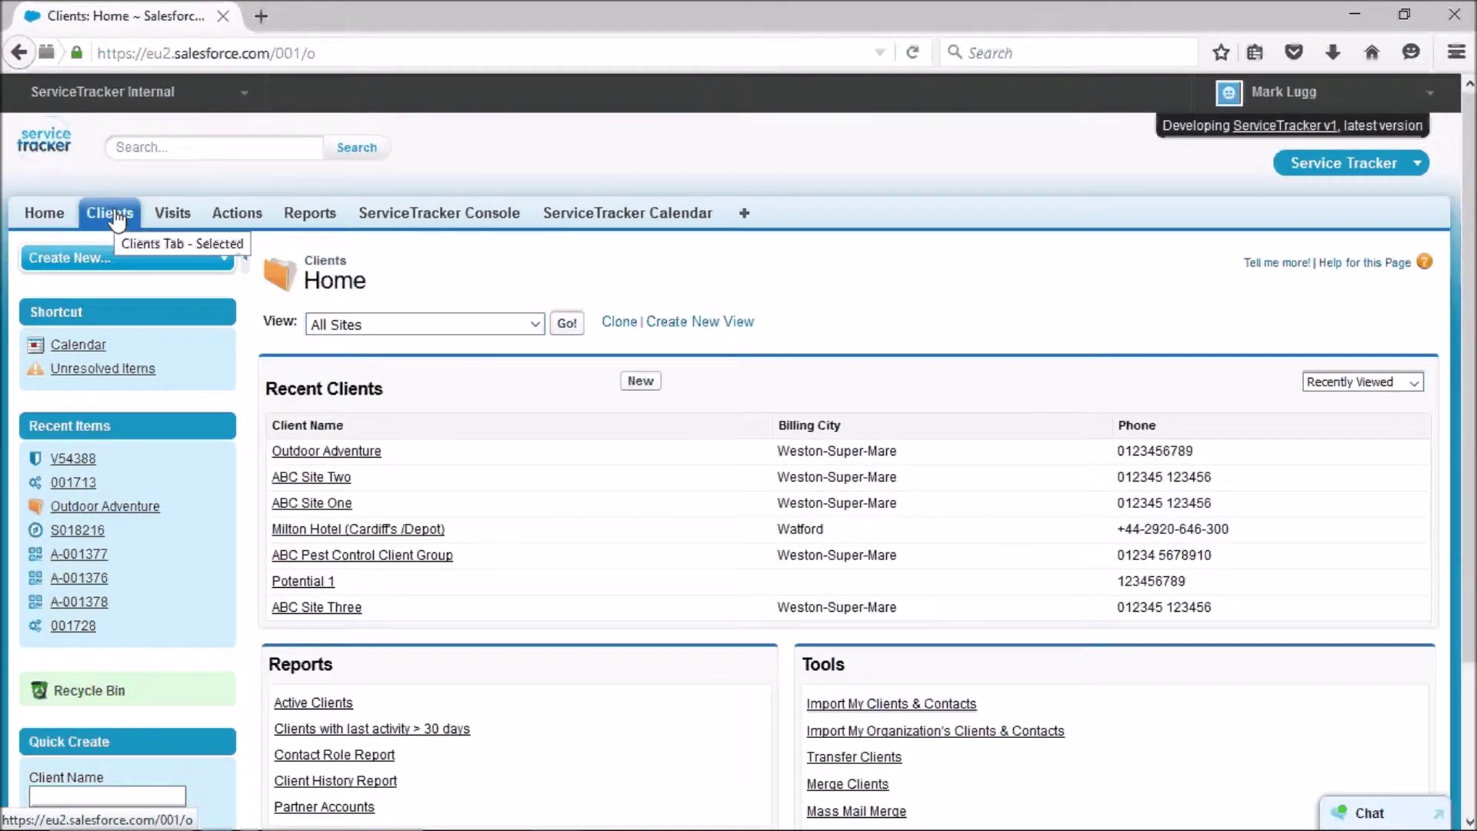
{"action": "left_click", "coordinate": [304, 451]}
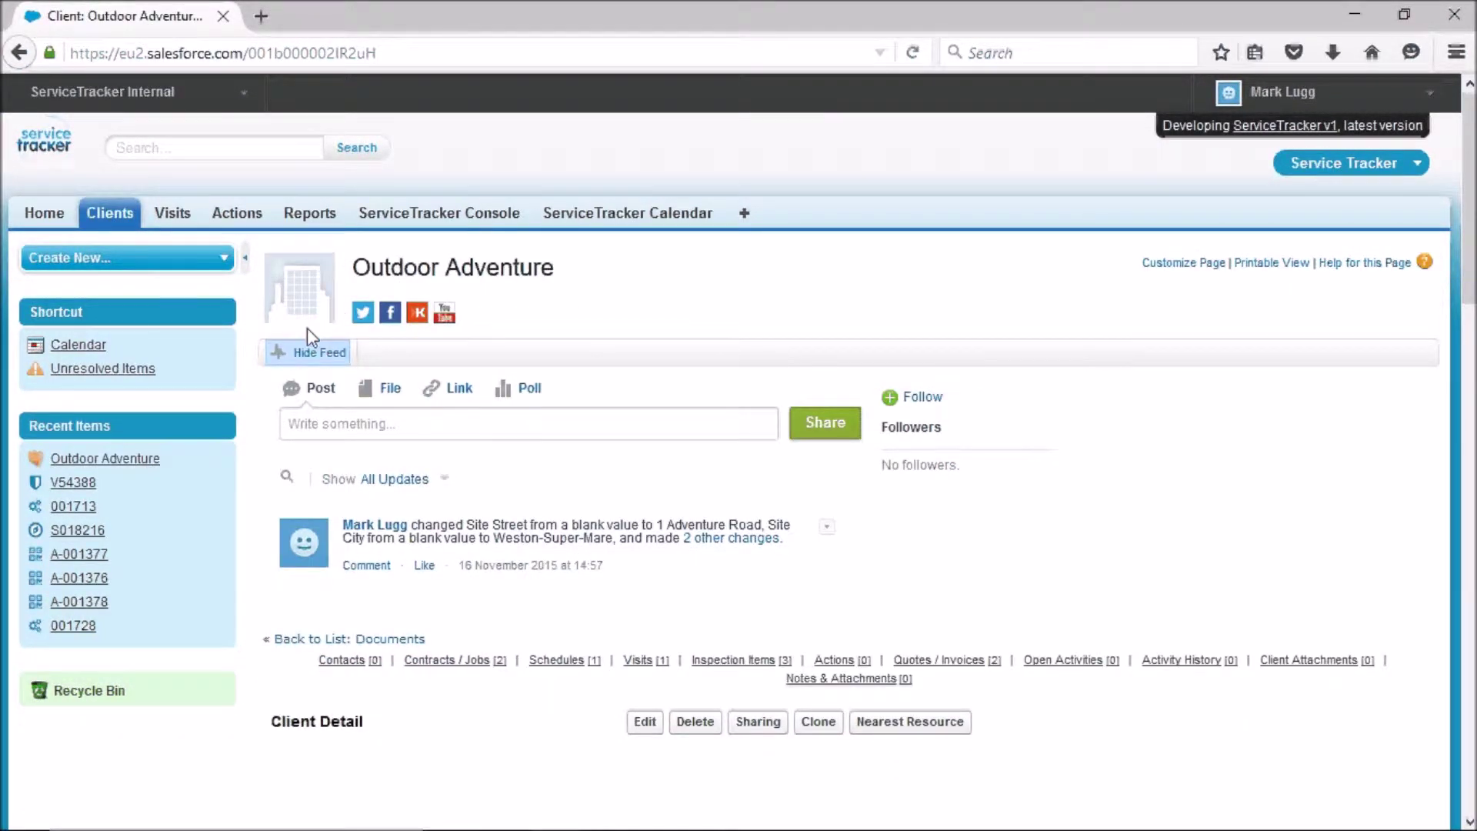
{"action": "left_click", "coordinate": [868, 681]}
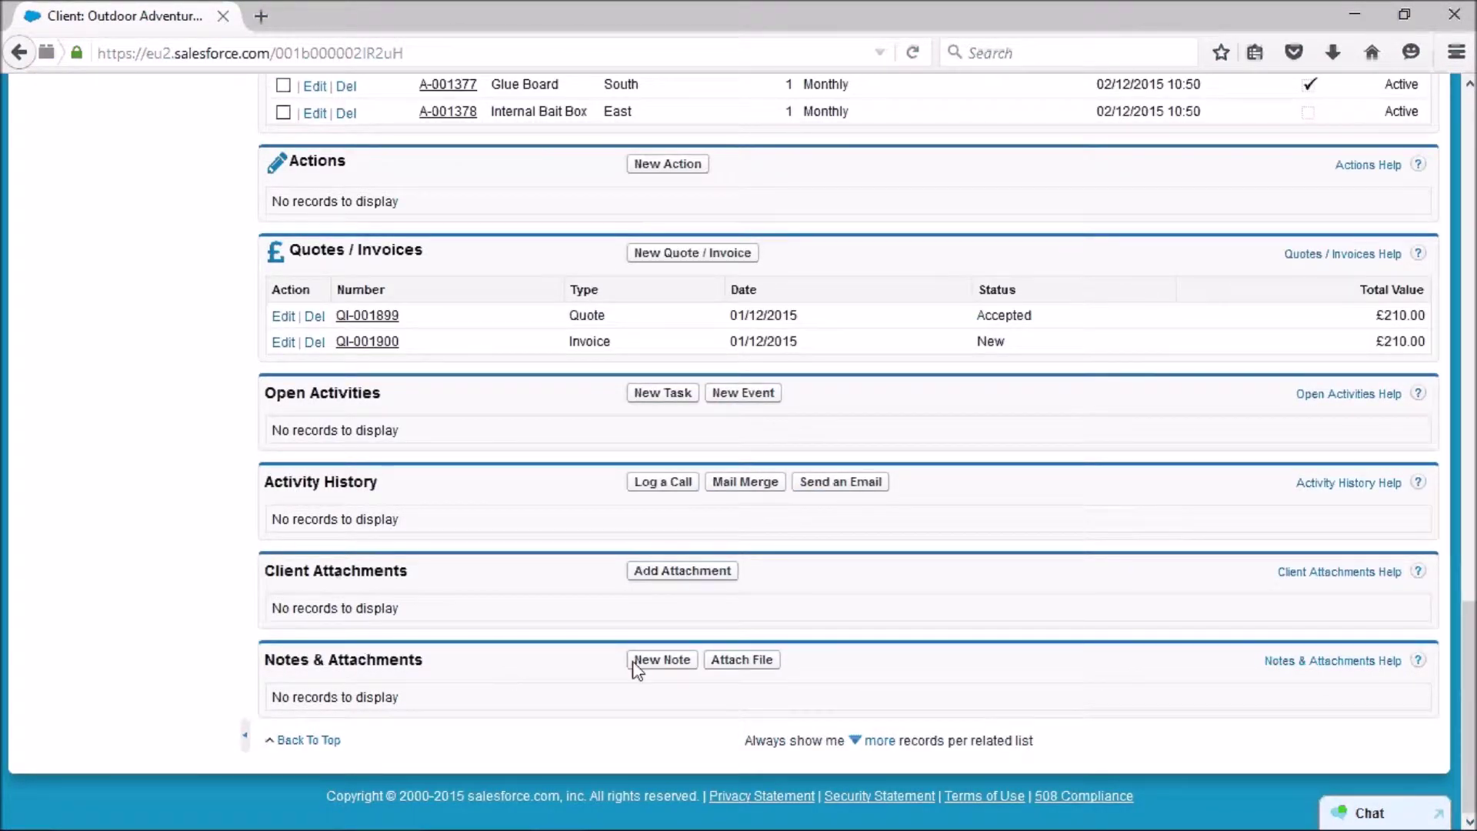
- View the title and body fields of a blank note for Outdoor Adventure and leave the form without saving
{"action": "left_click", "coordinate": [640, 662]}
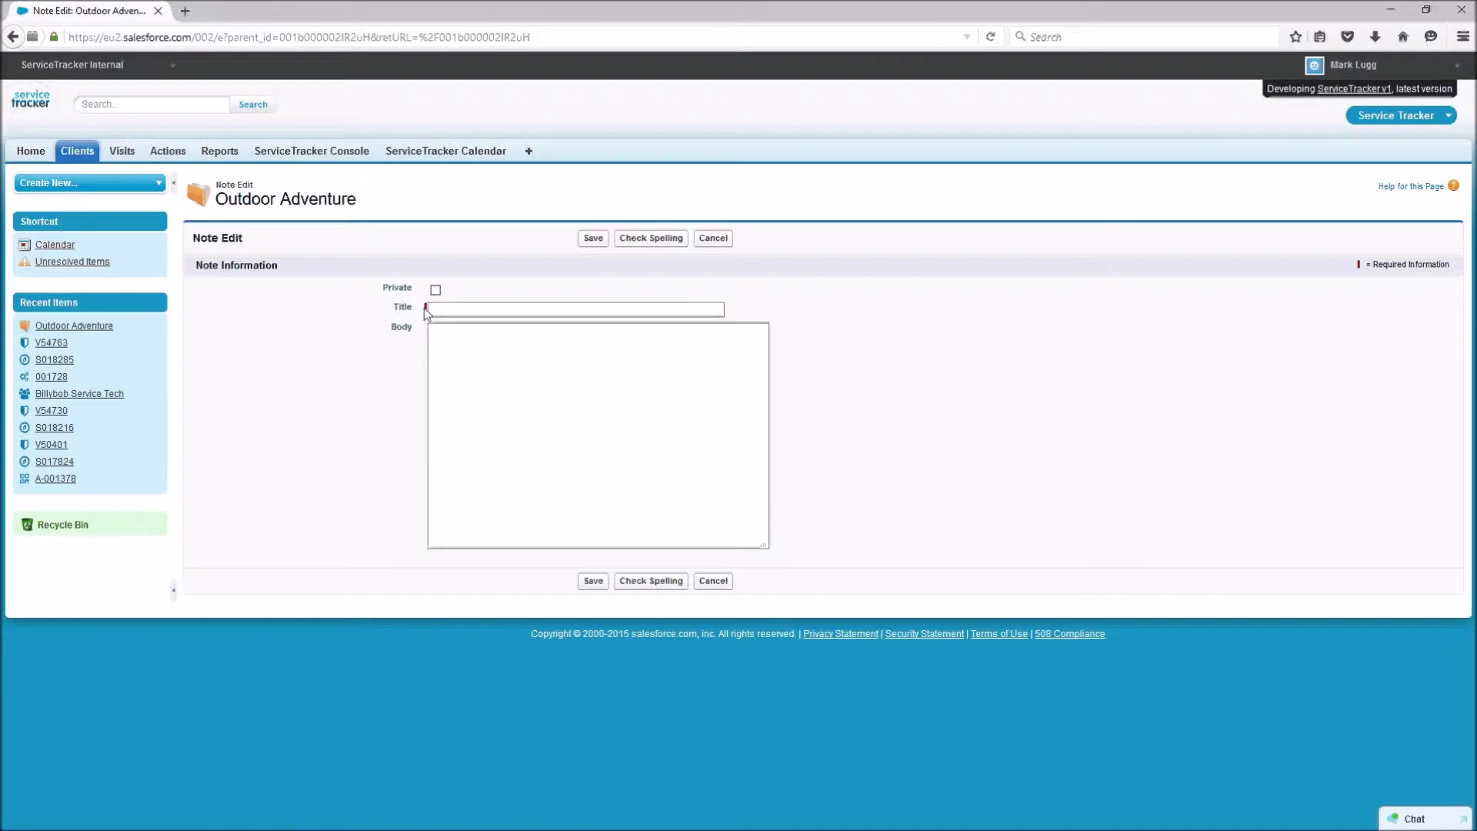
{"action": "left_click", "coordinate": [429, 309]}
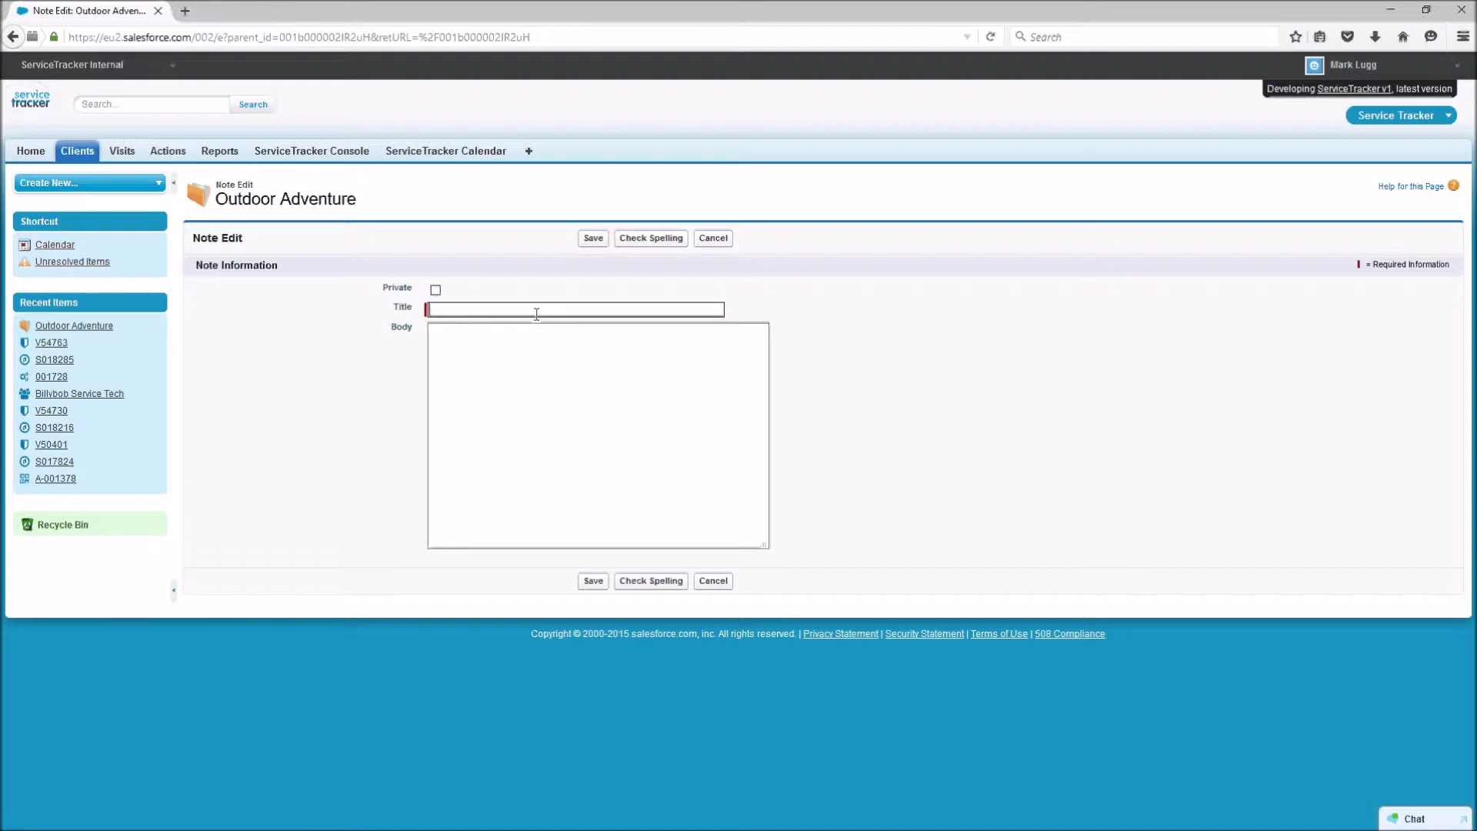
{"action": "left_click", "coordinate": [580, 338]}
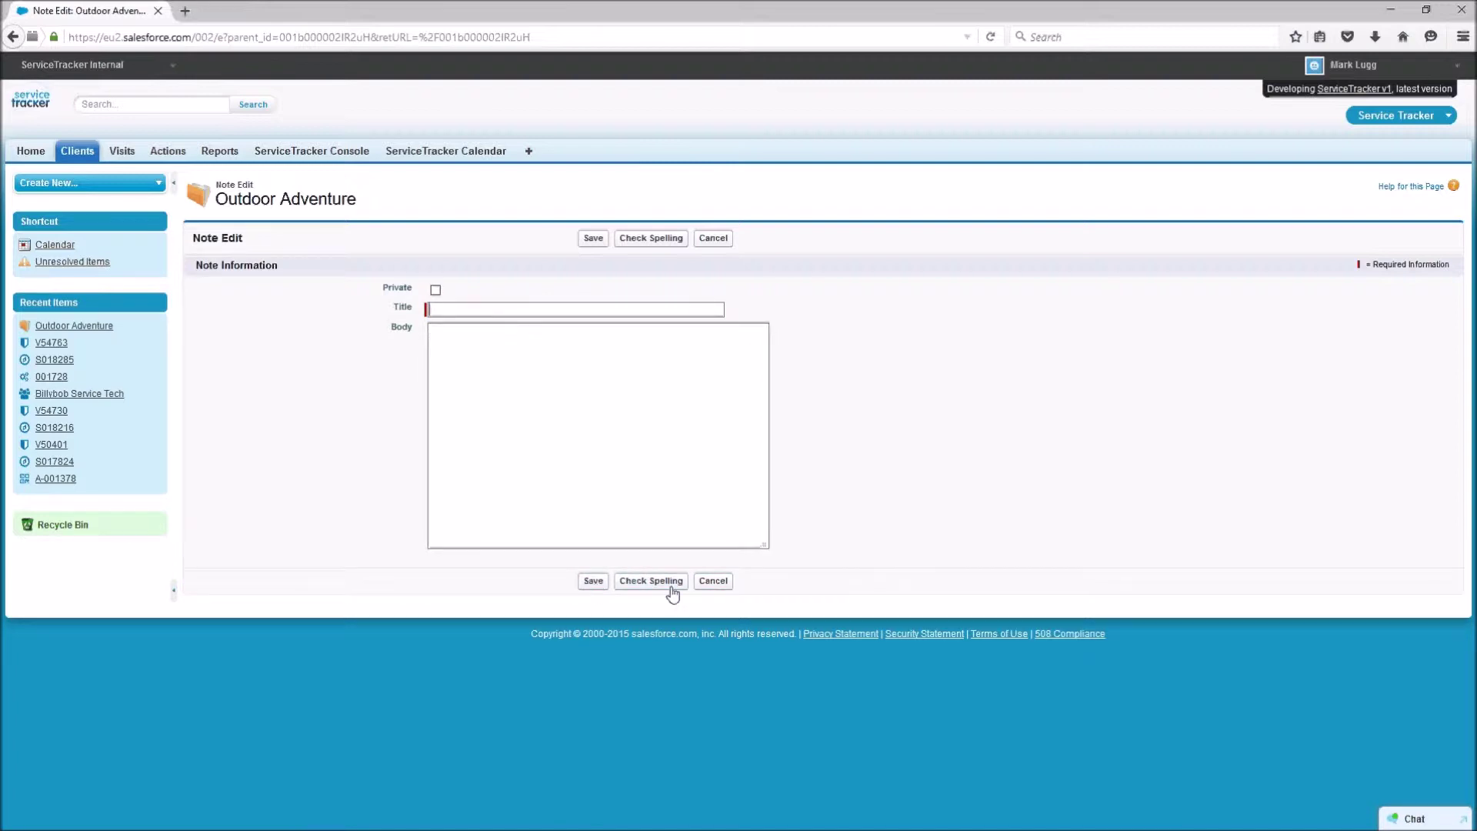
{"action": "left_click", "coordinate": [714, 582]}
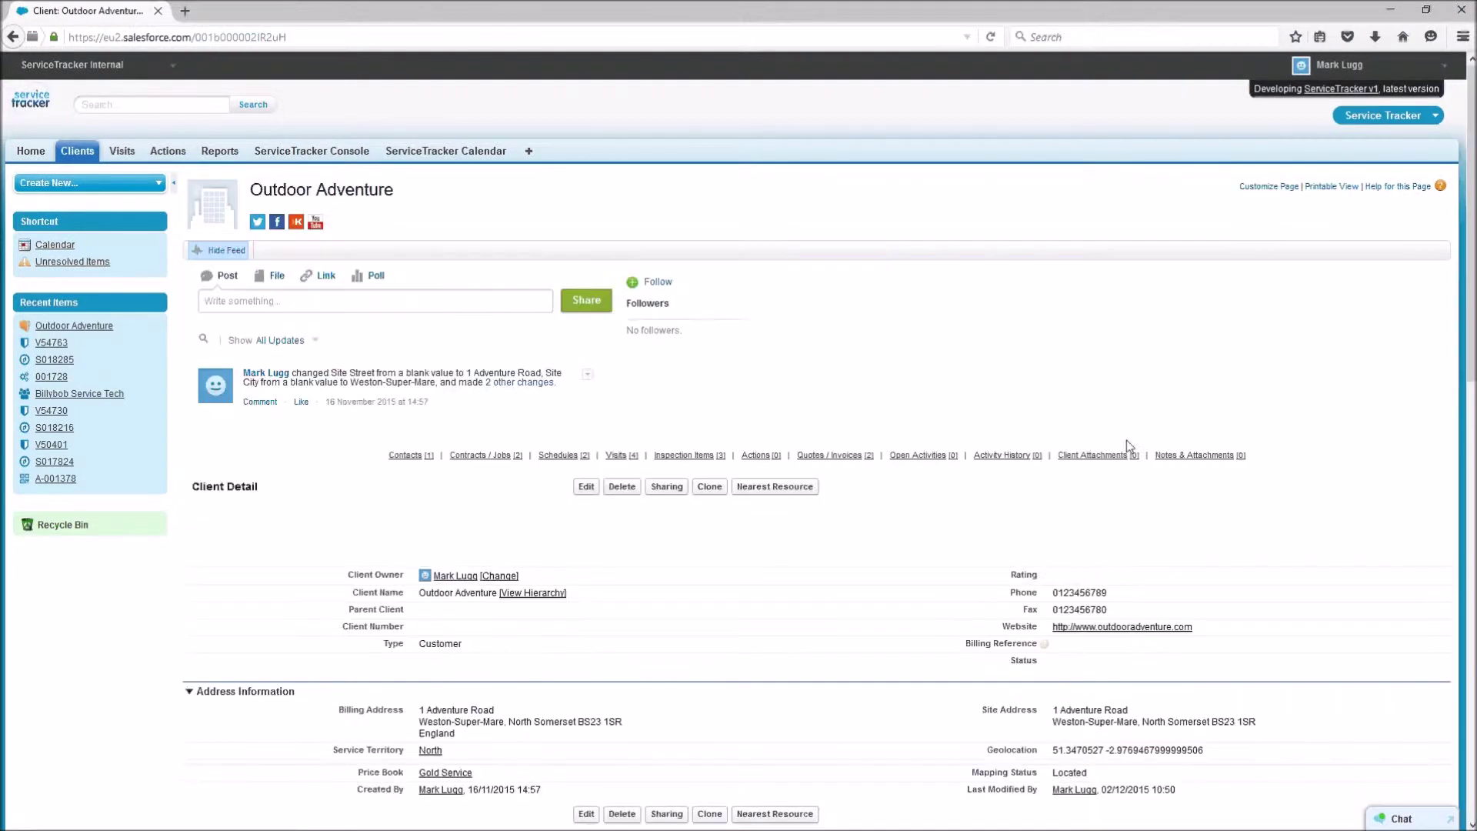
- View the file attachment page for Outdoor Adventure's Notes & Attachments and return to the client record without attaching anything
{"action": "left_click", "coordinate": [1170, 460]}
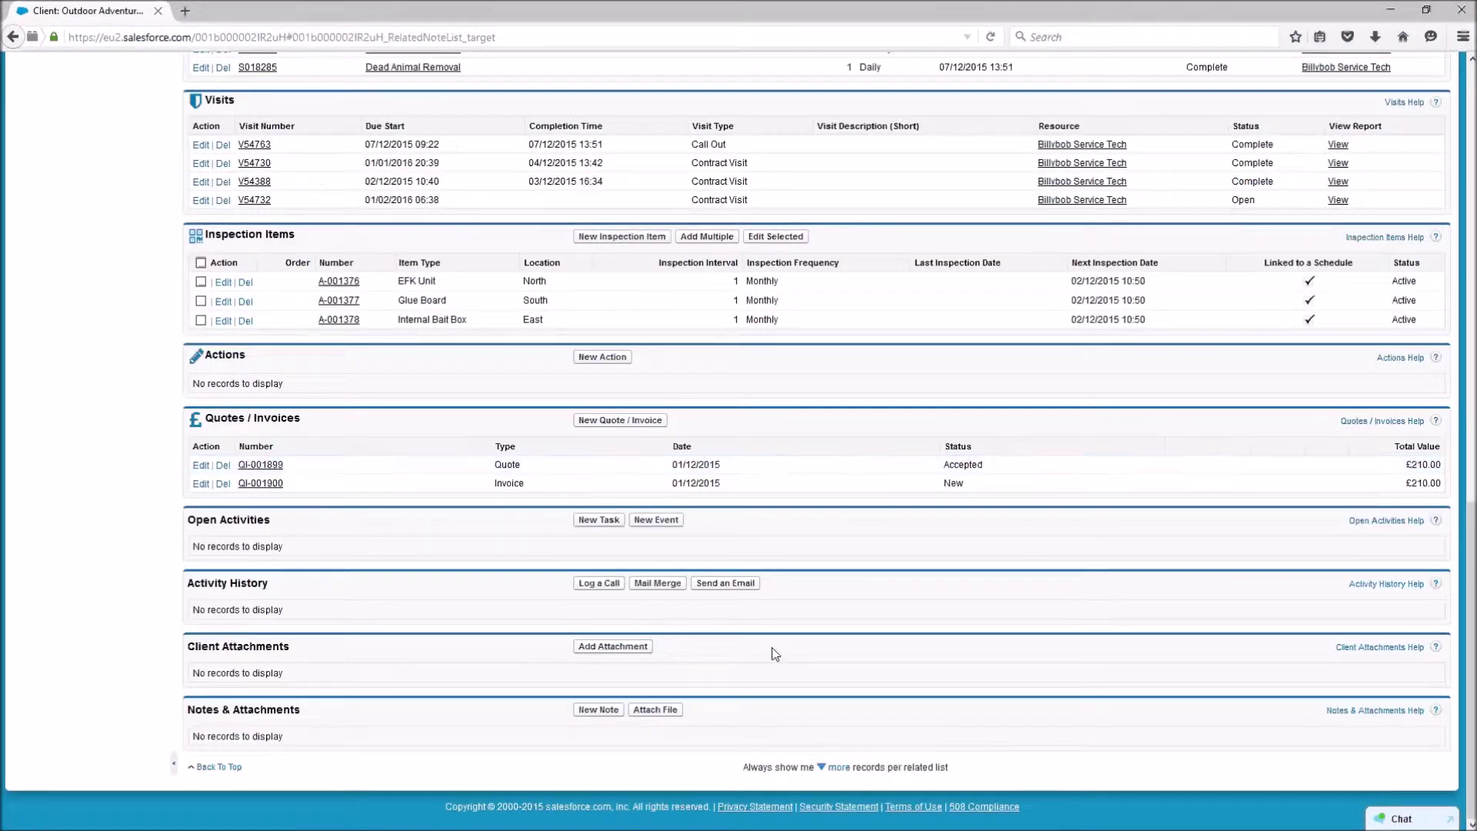
{"action": "left_click", "coordinate": [674, 711]}
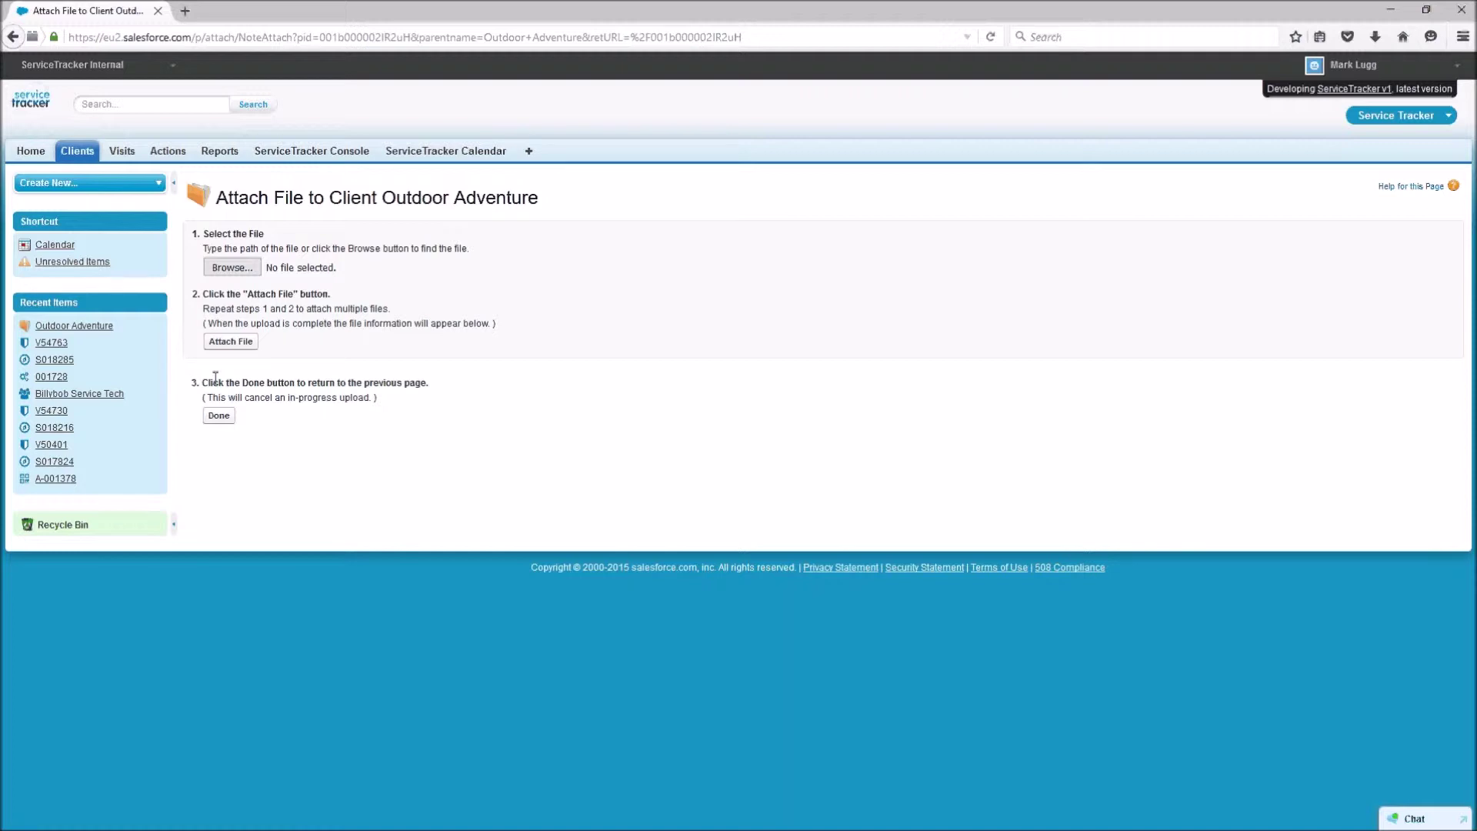
{"action": "left_click", "coordinate": [220, 417]}
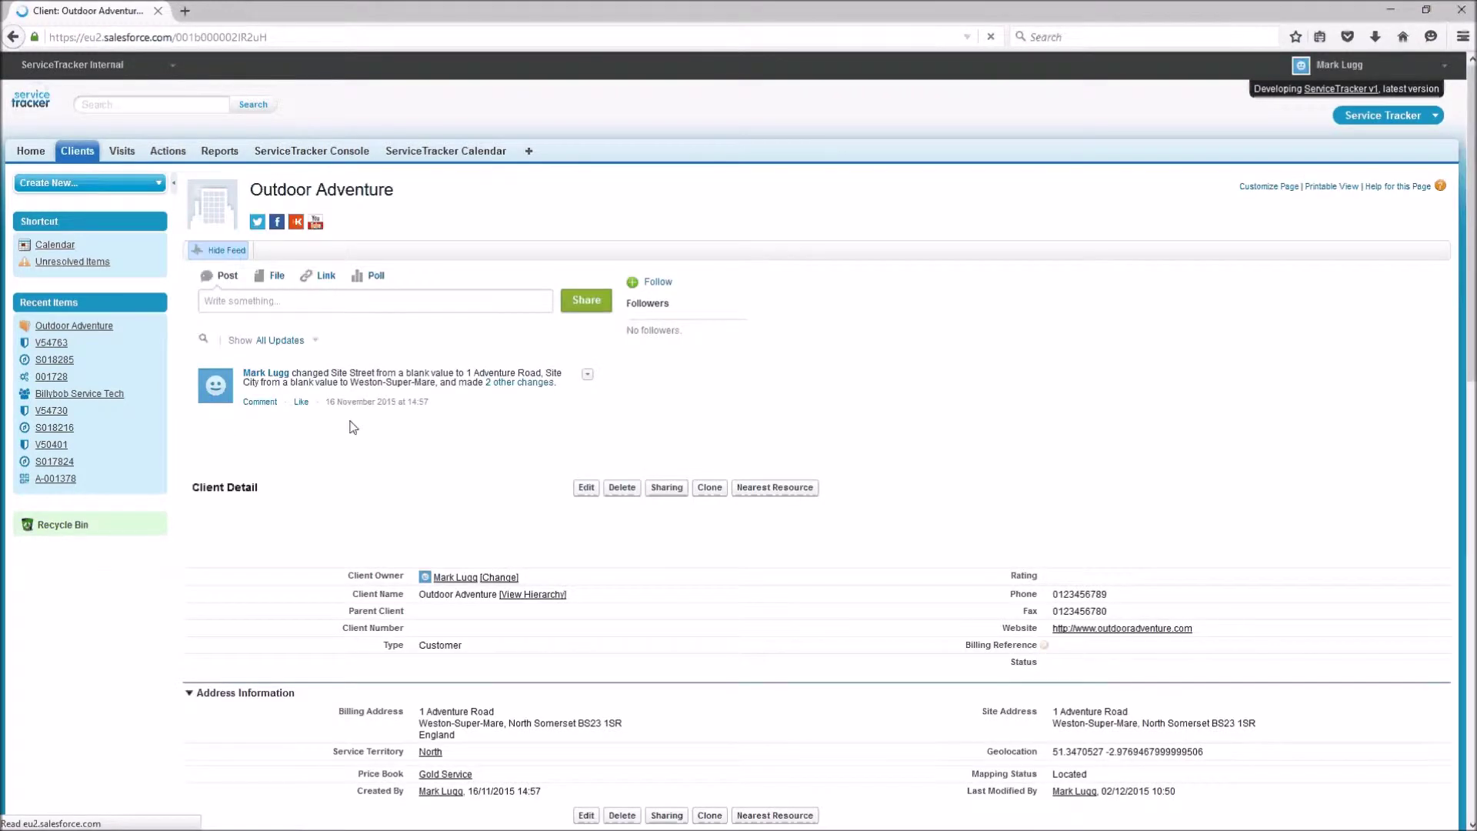
- Examine the type choices and description field for adding a client attachment to Outdoor Adventure, and cancel the form
{"action": "mouse_move", "coordinate": [579, 454]}
{"action": "scroll", "coordinate": [578, 454], "scroll_direction": "down", "scroll_amount": 10}
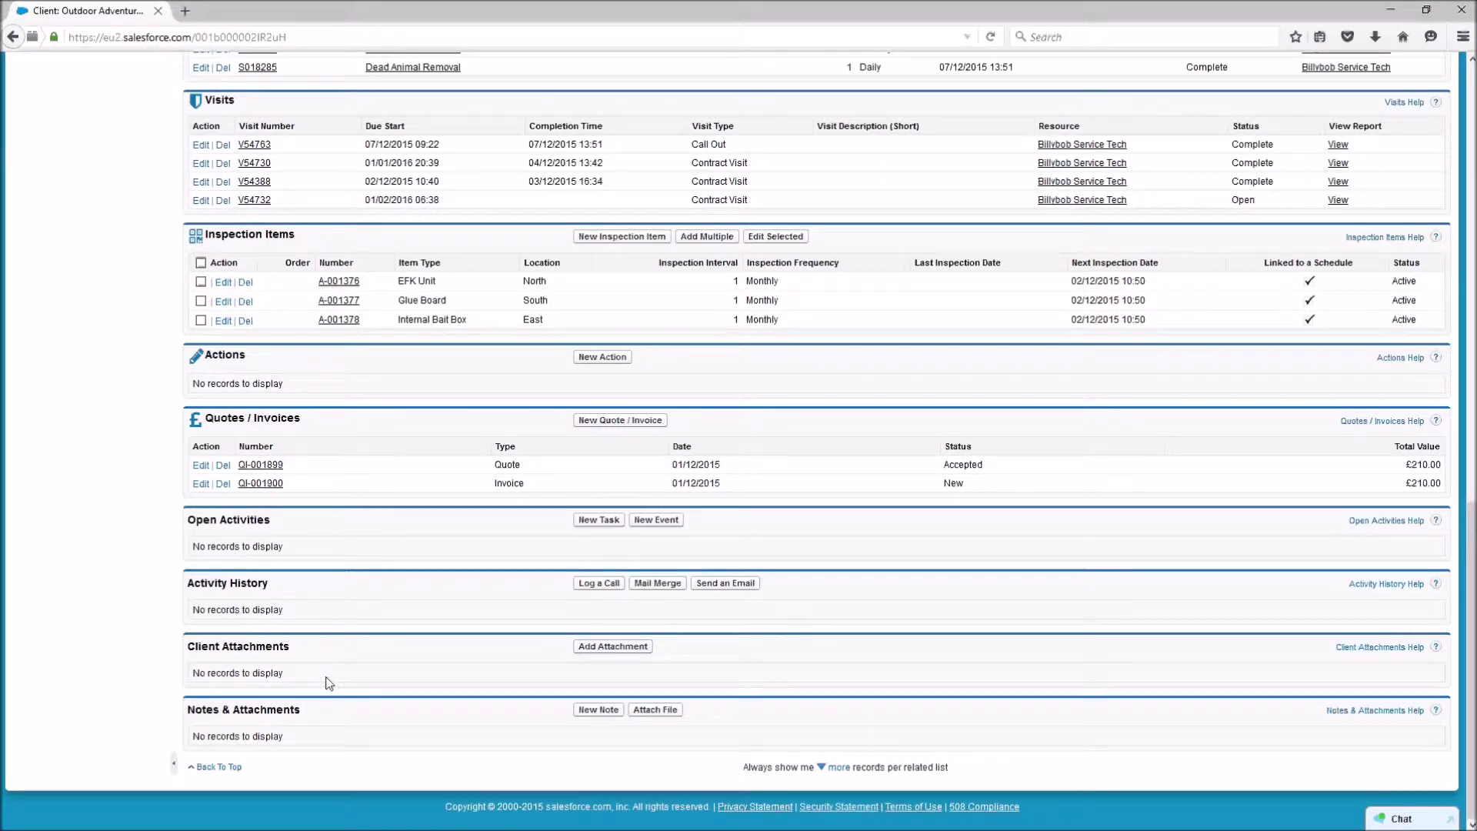
{"action": "left_click", "coordinate": [600, 648]}
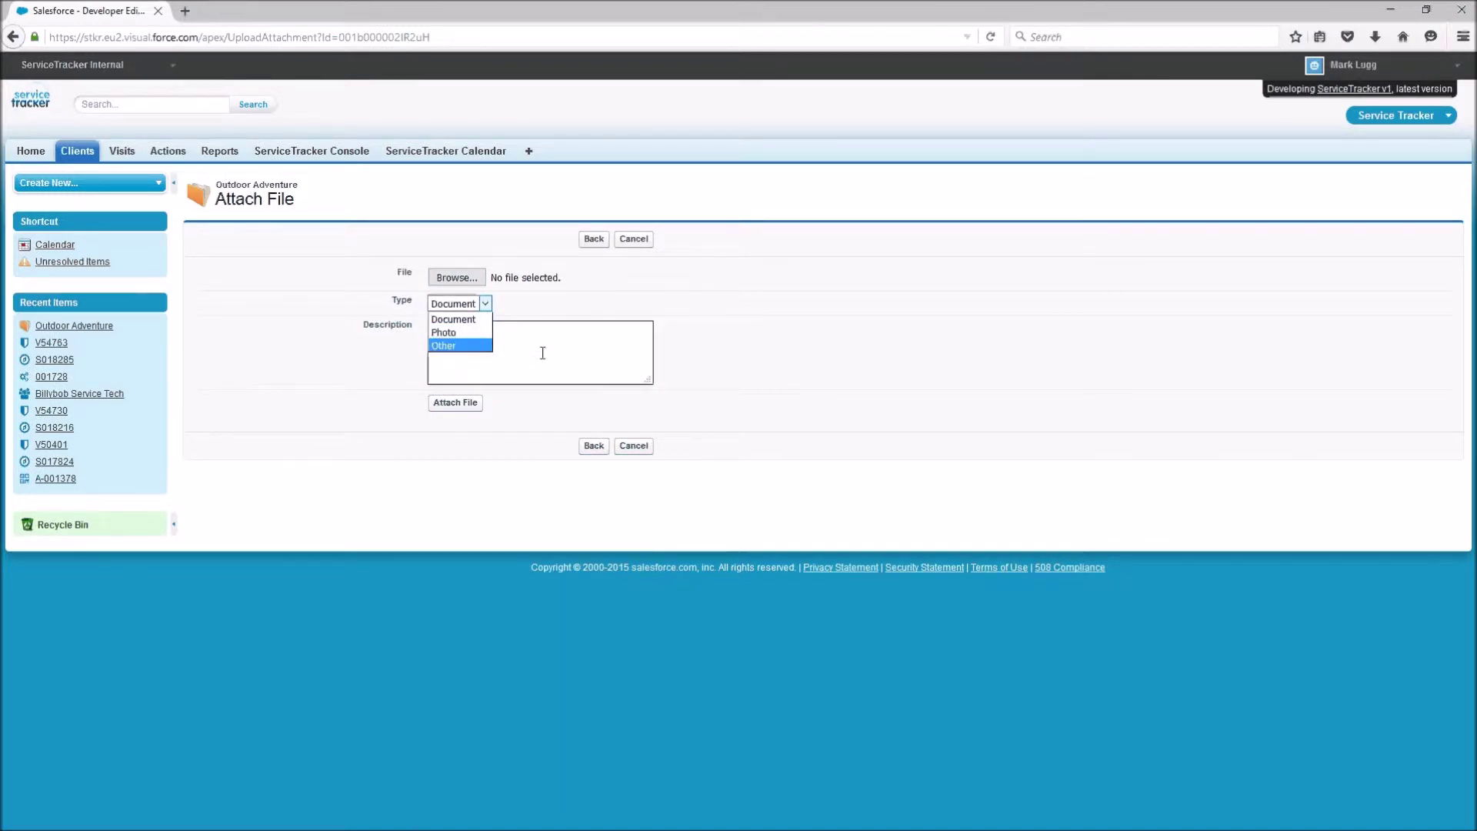
{"action": "left_click", "coordinate": [569, 359]}
{"action": "left_click", "coordinate": [634, 448]}
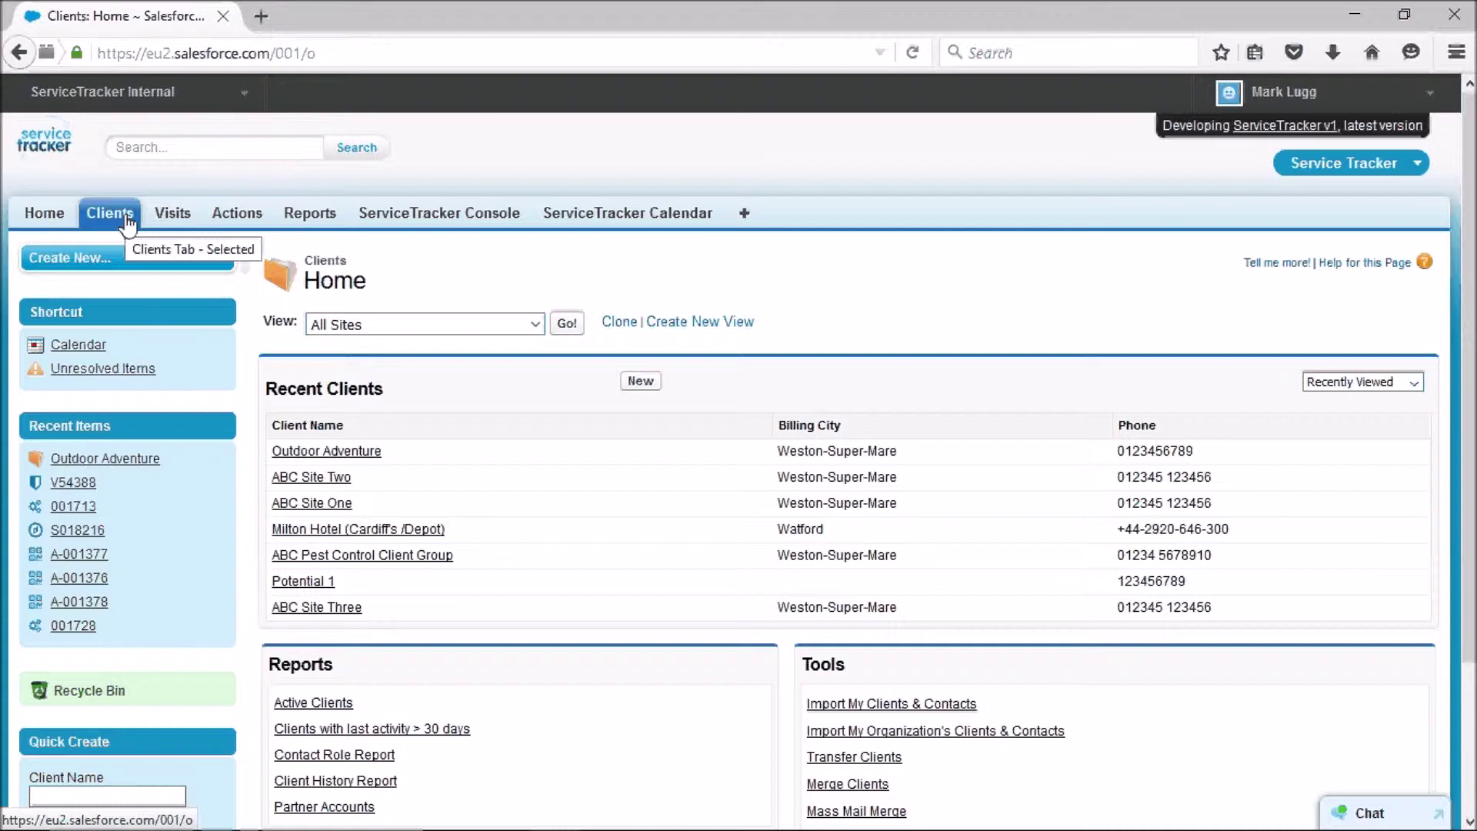
- Open the Documents area from the list of all tabs and start a new document folder
{"action": "left_click", "coordinate": [745, 216]}
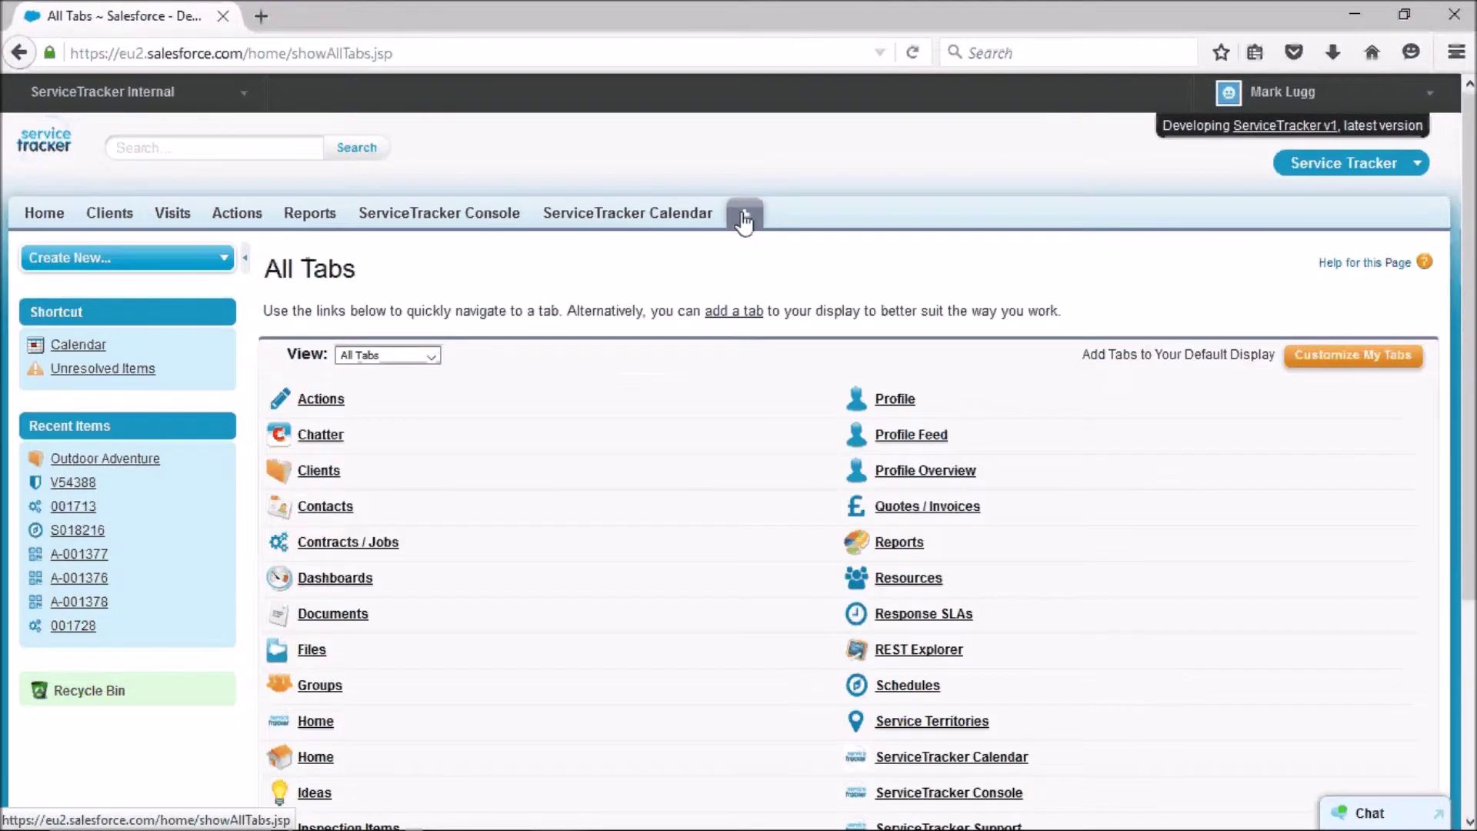
{"action": "left_click", "coordinate": [346, 615]}
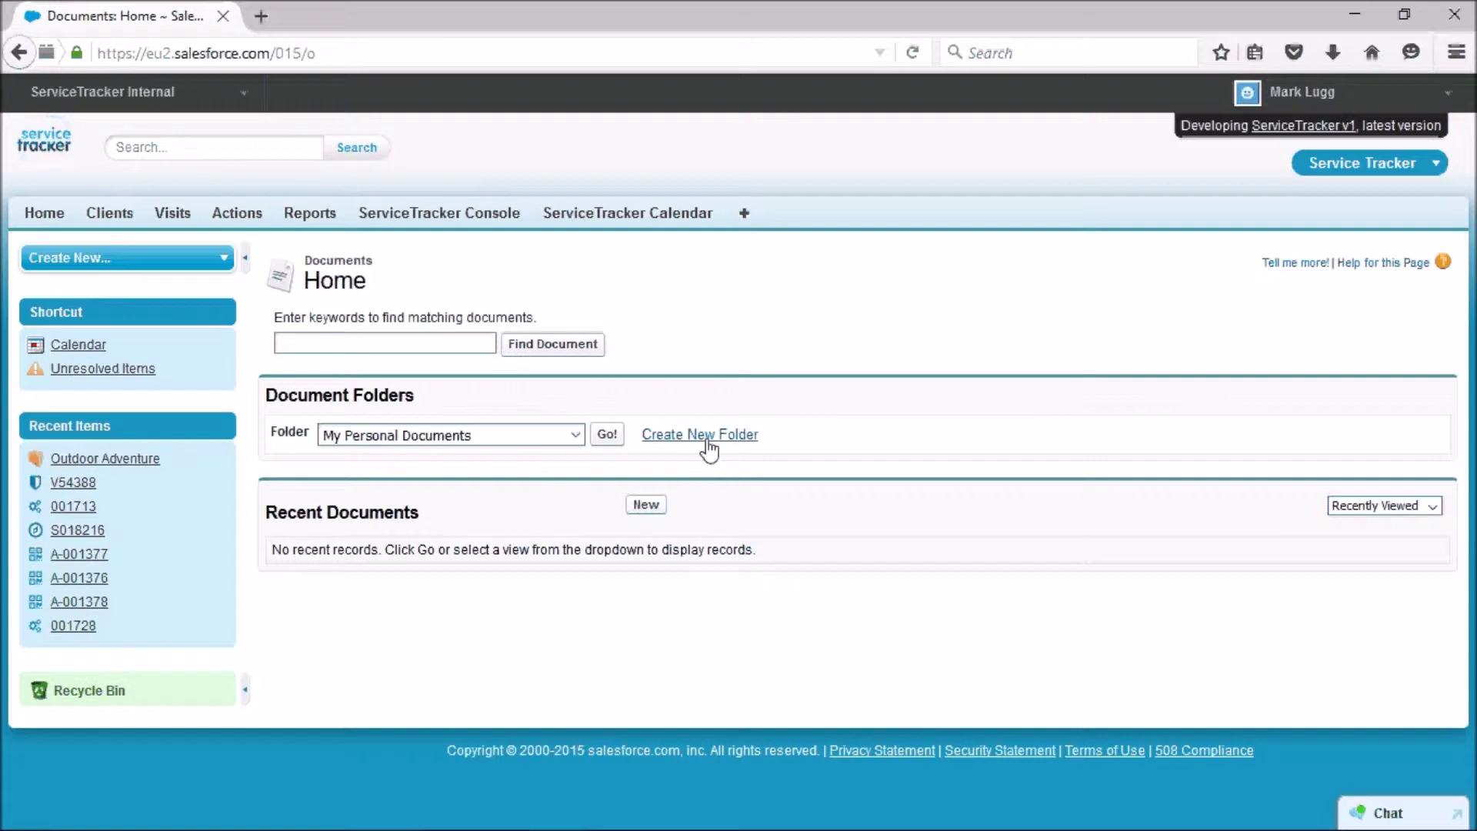
{"action": "left_click", "coordinate": [705, 437]}
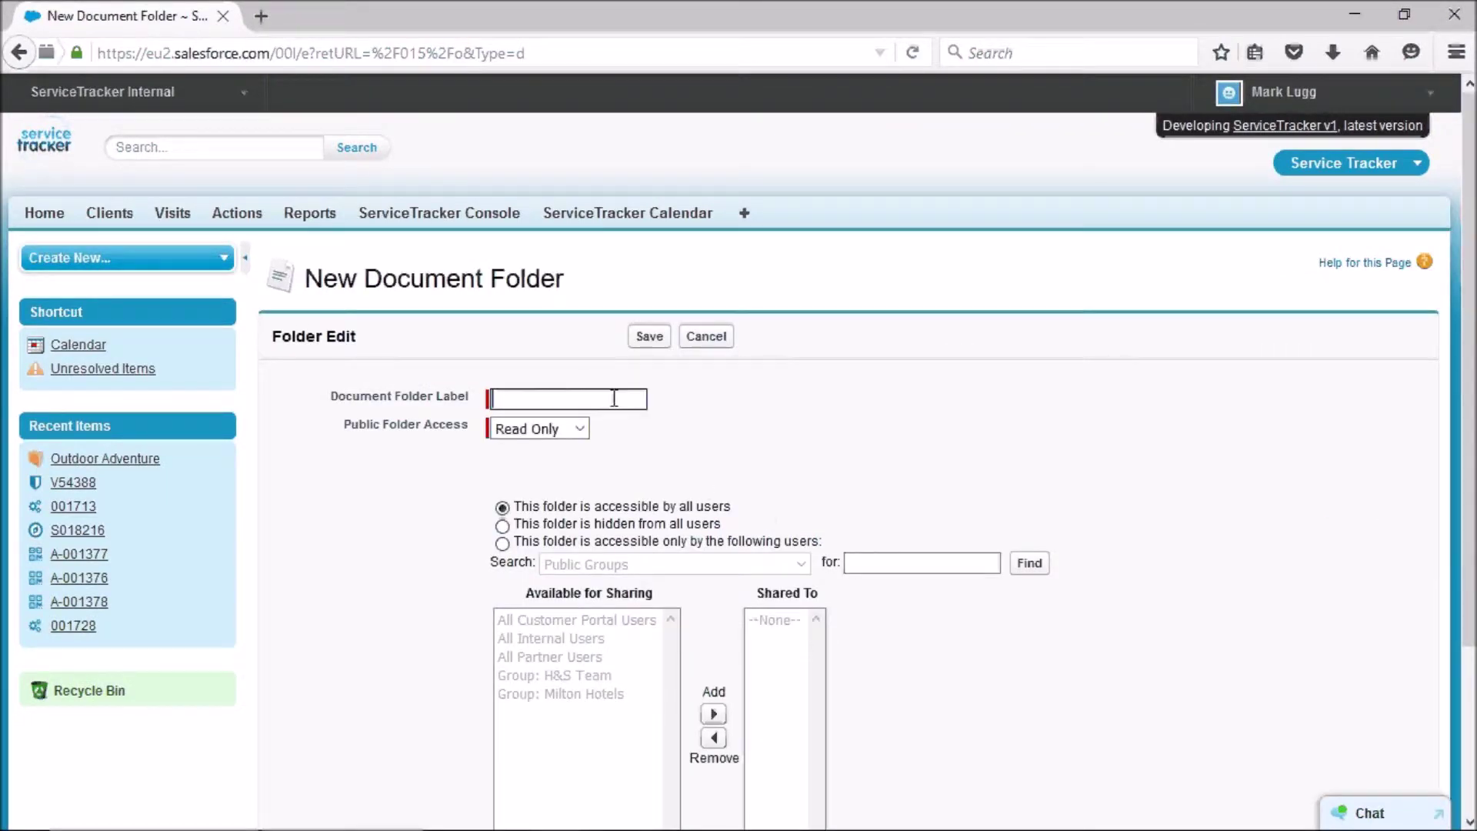
- Label the folder Health and Safety, keep Read Only public access for all users, and save it
{"action": "left_click", "coordinate": [614, 398]}
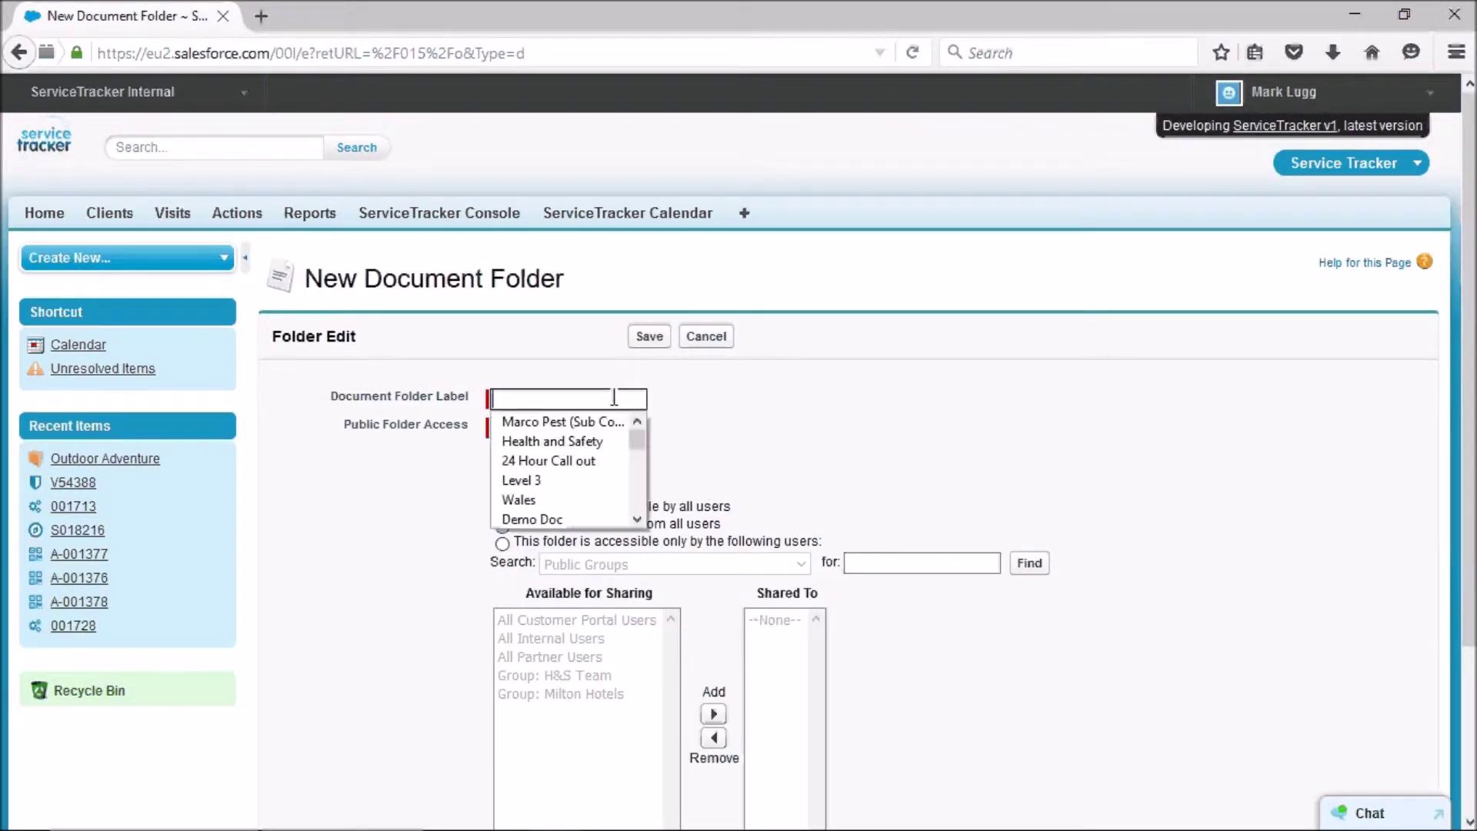
{"action": "left_click", "coordinate": [588, 443]}
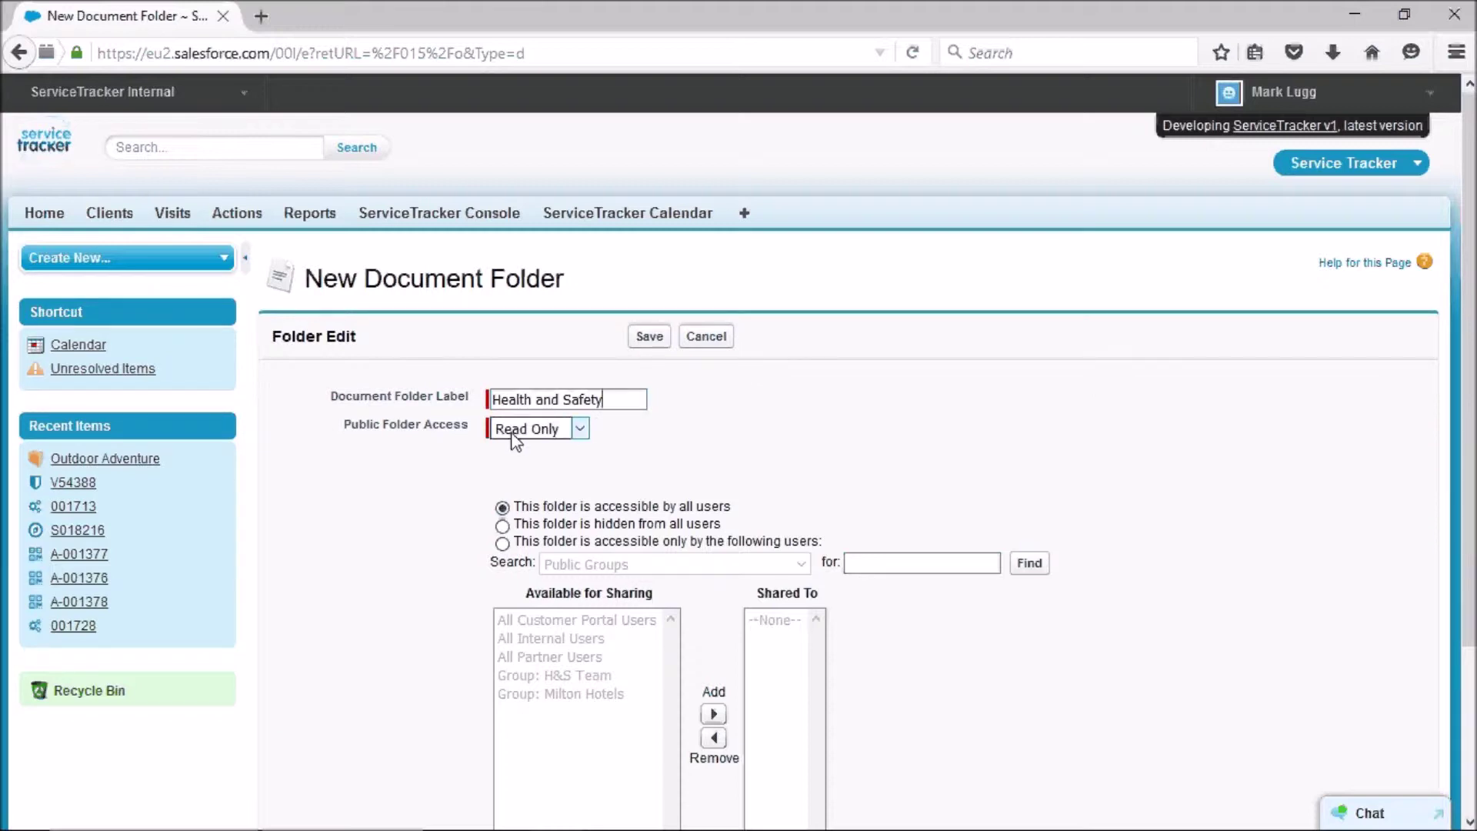
{"action": "left_click", "coordinate": [565, 432]}
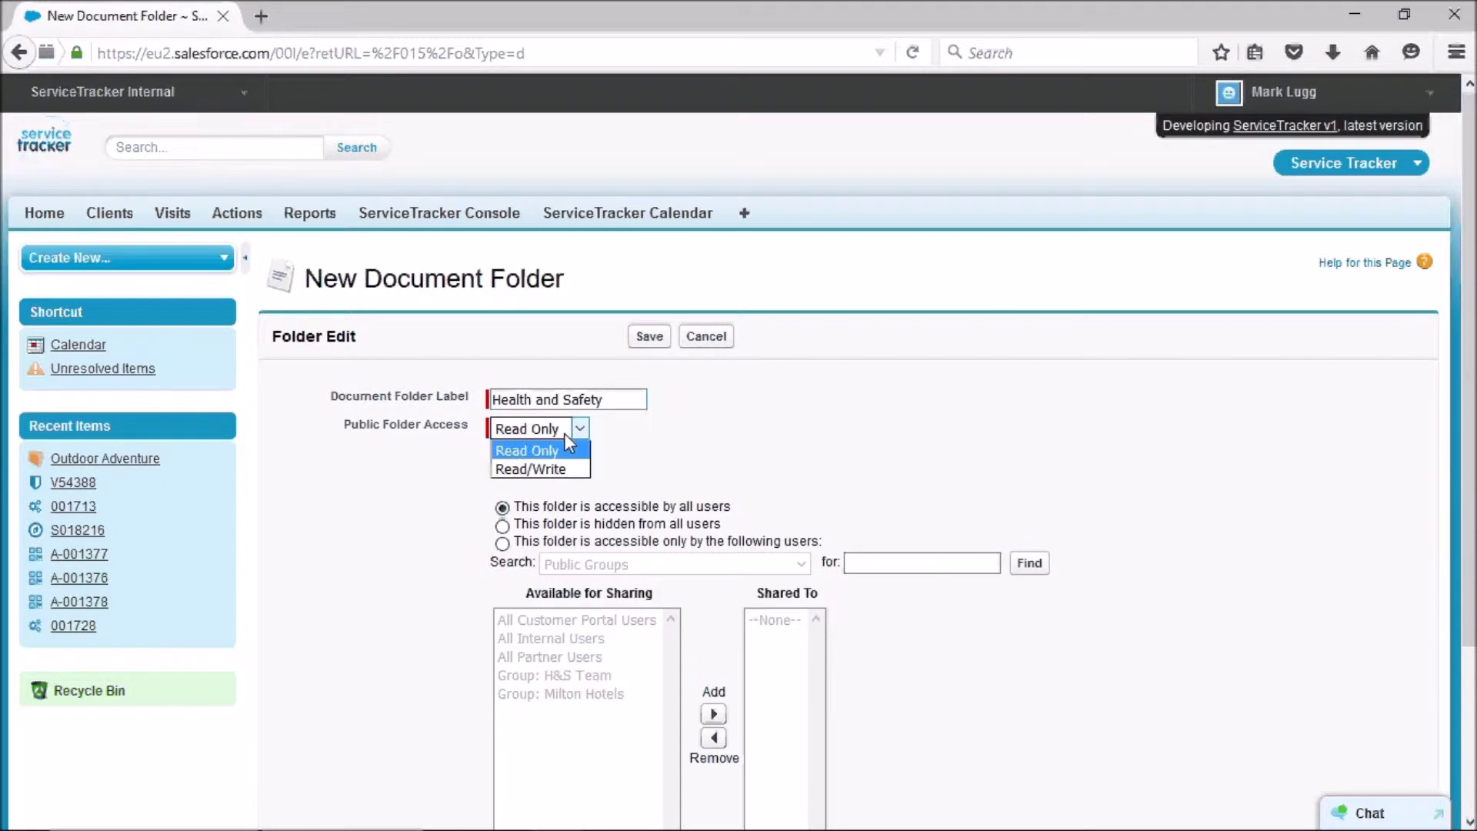
{"action": "left_click", "coordinate": [564, 434]}
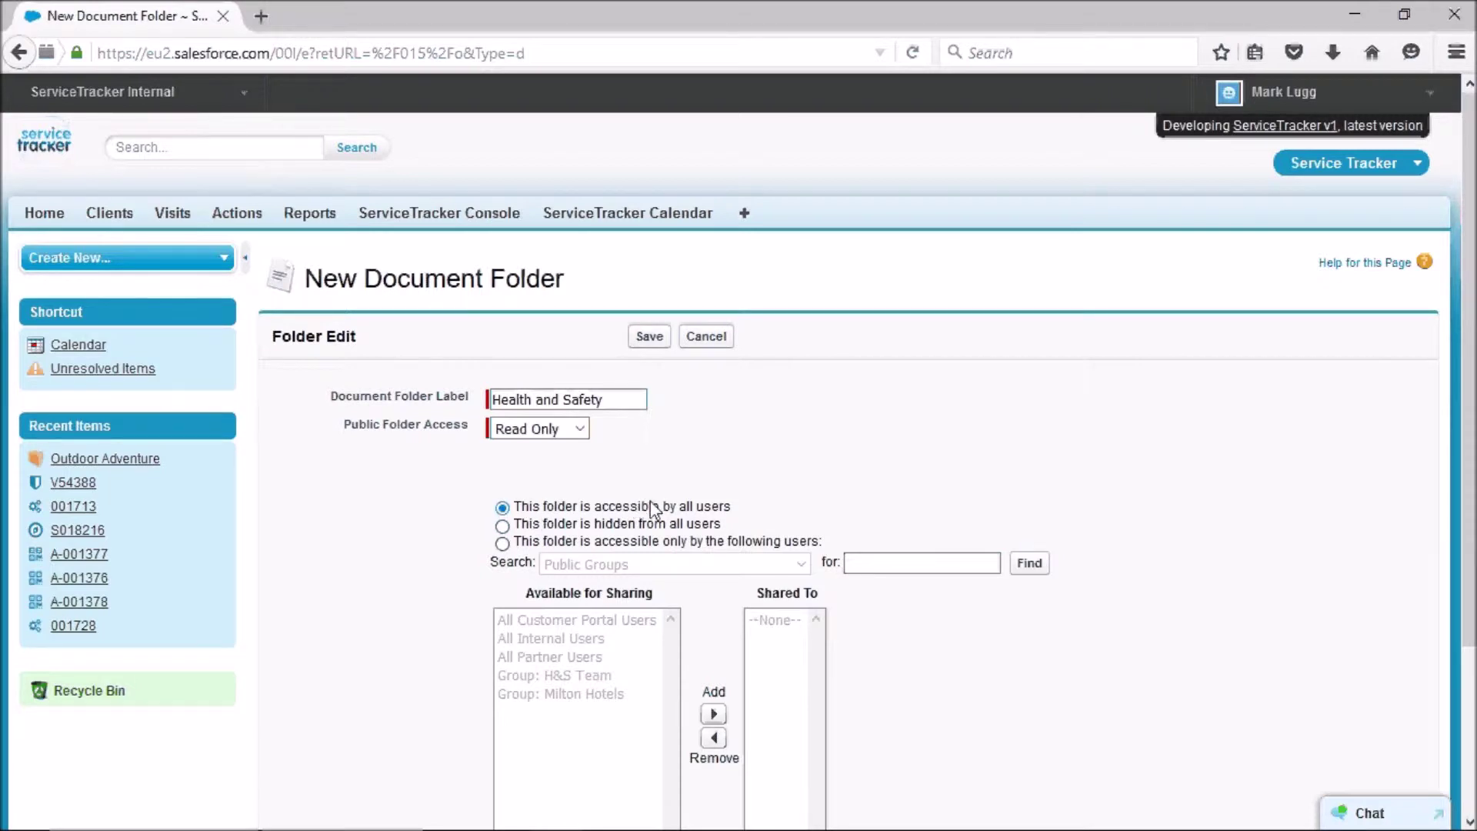
{"action": "scroll", "coordinate": [1028, 495], "scroll_direction": "down", "scroll_amount": 3}
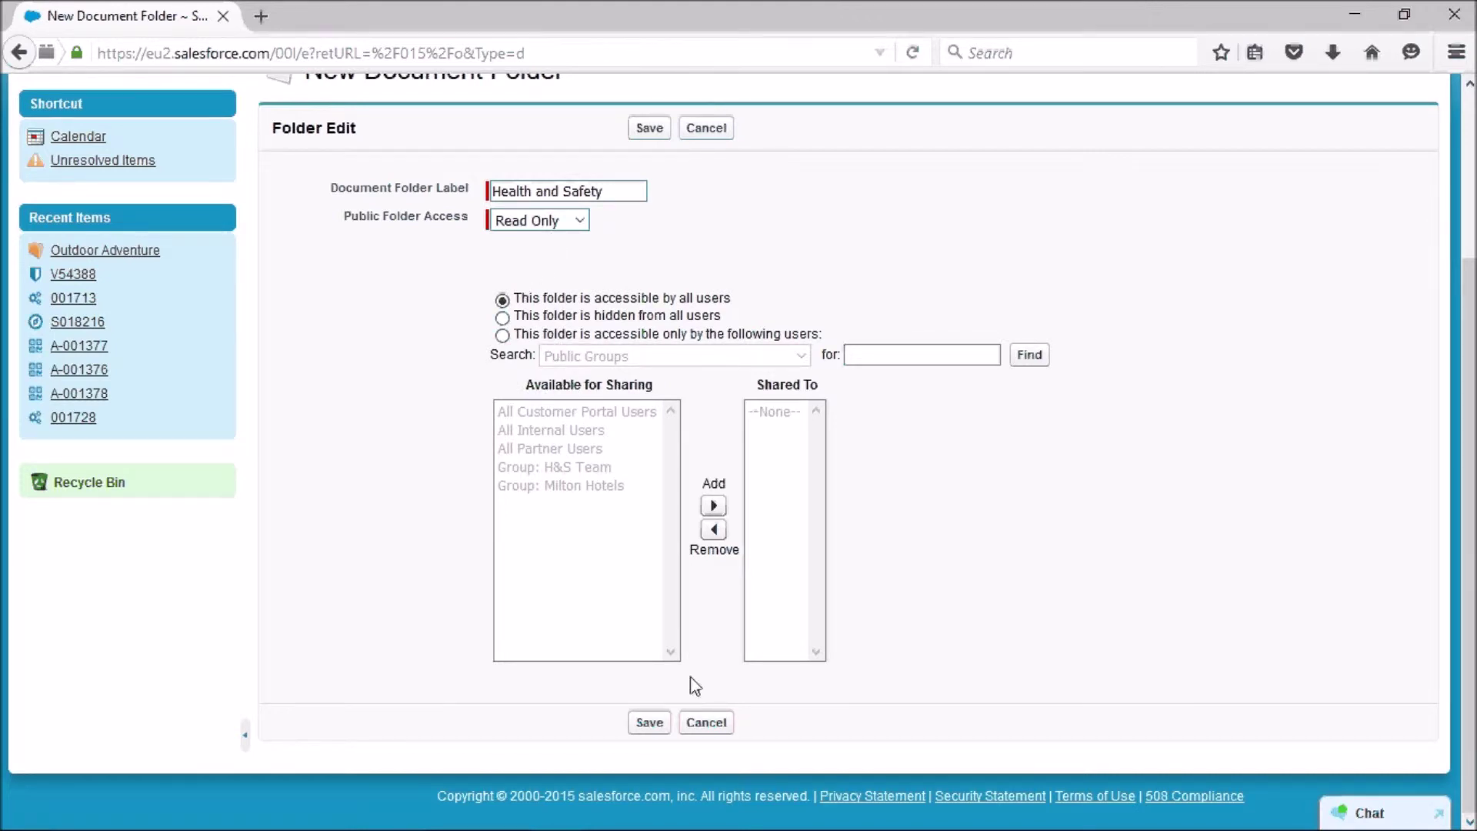
{"action": "left_click", "coordinate": [648, 725]}
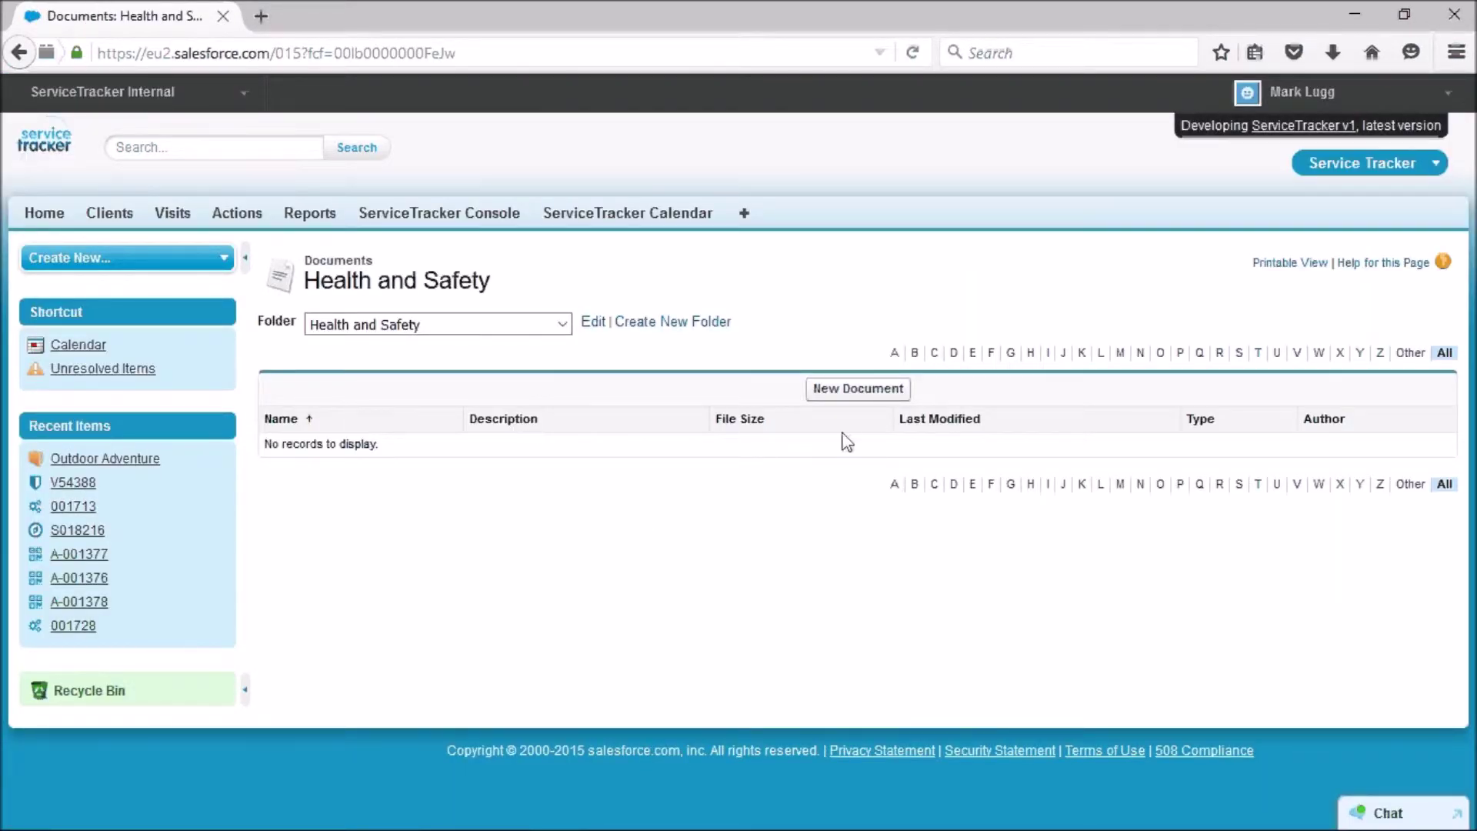
- Start a new document in the Health and Safety folder and name it Health and Safety Doc
{"action": "left_click", "coordinate": [849, 393]}
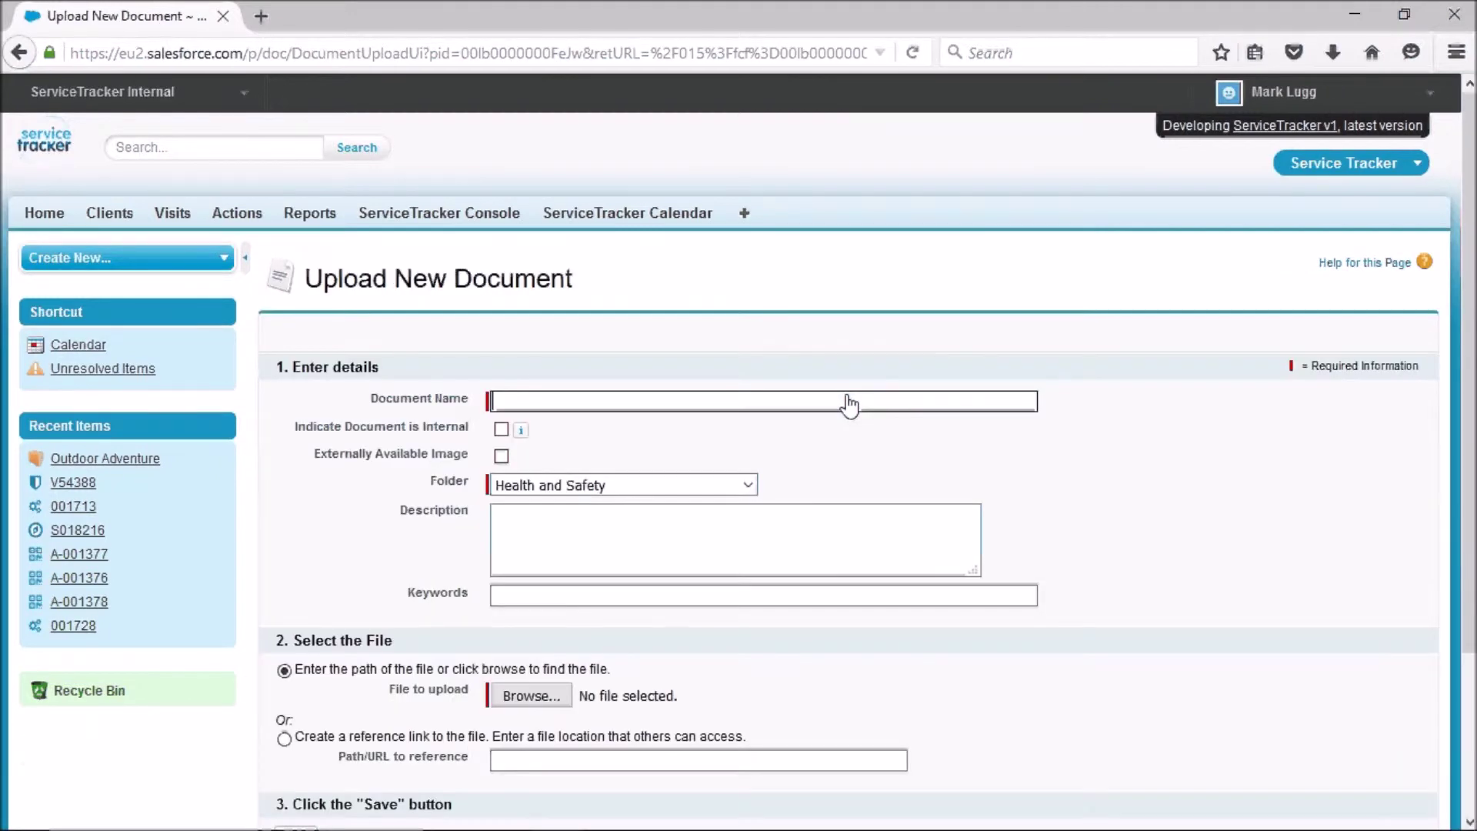
{"action": "left_click", "coordinate": [608, 407]}
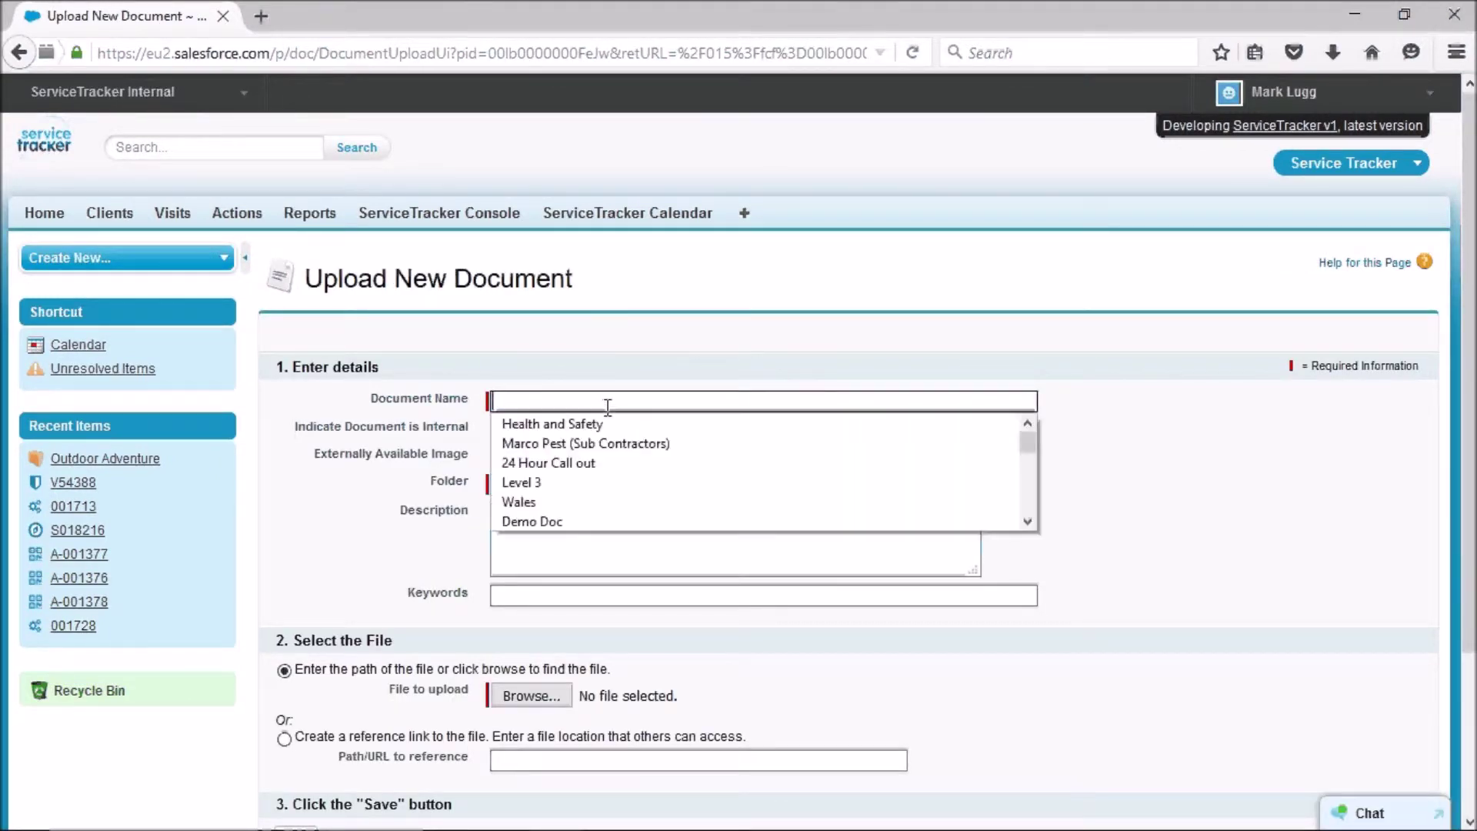
{"action": "left_click", "coordinate": [607, 423]}
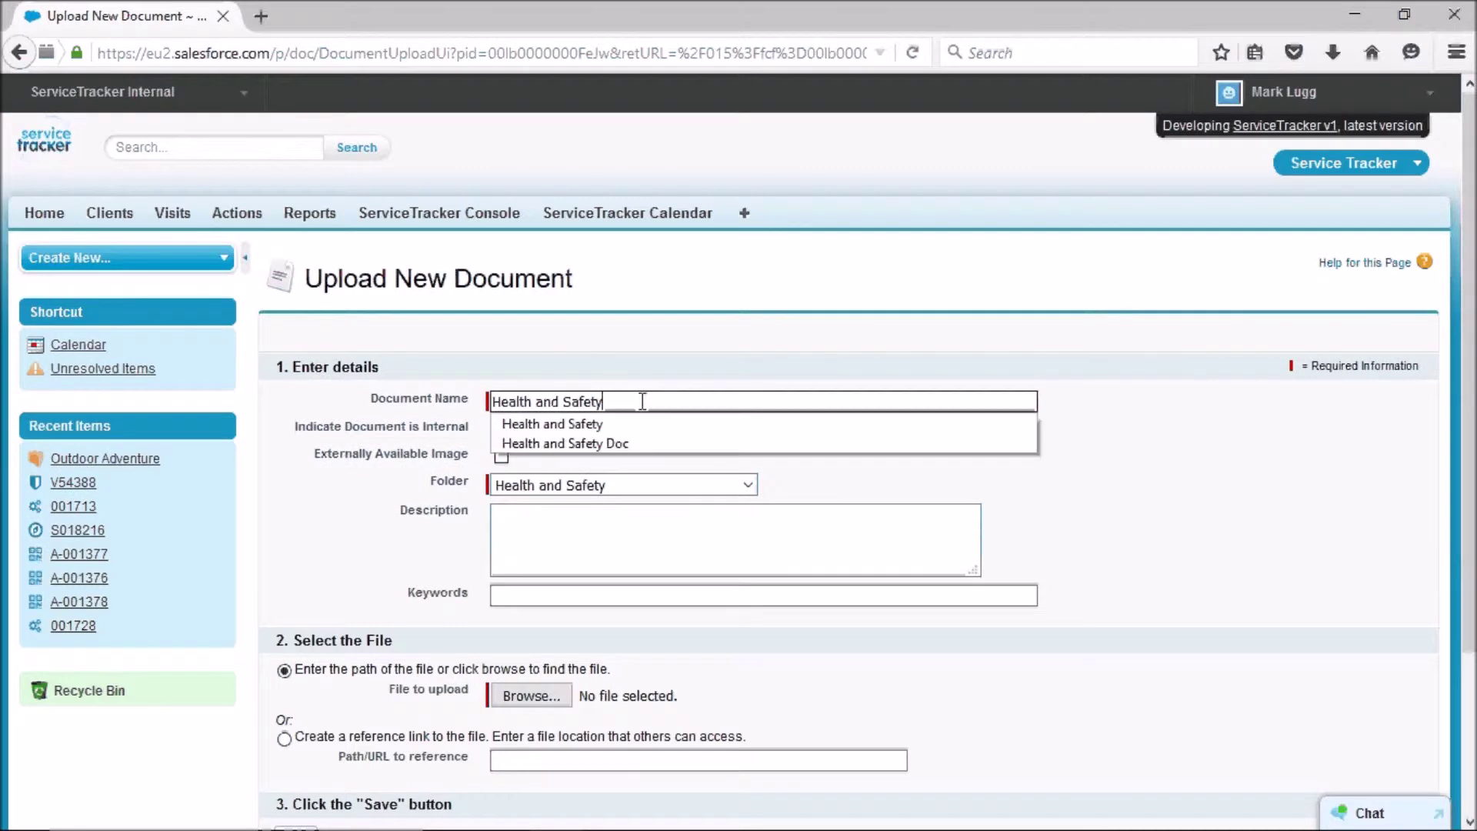
{"action": "type", "text": "Doc"}
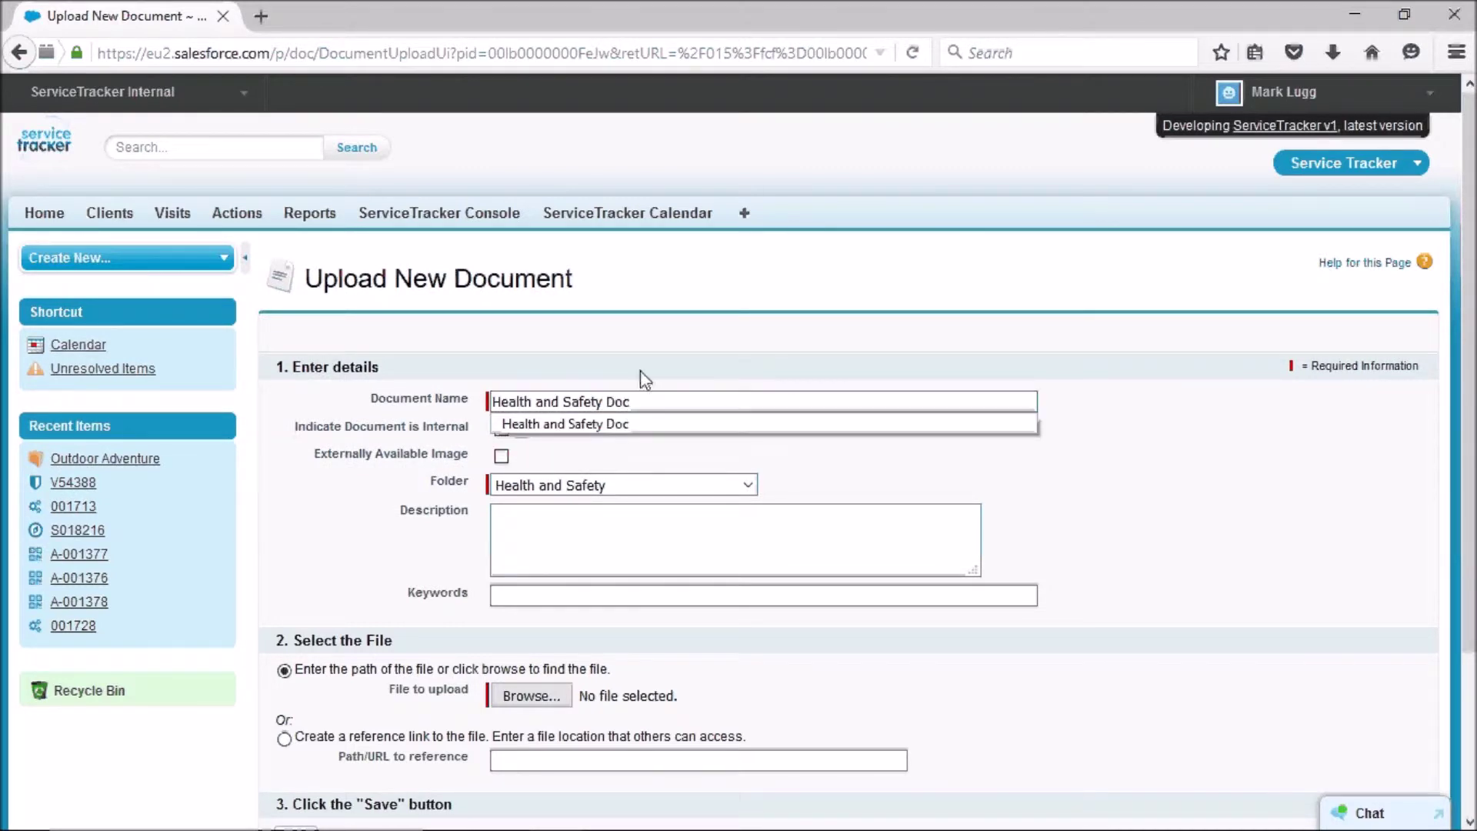
{"action": "left_click", "coordinate": [626, 426]}
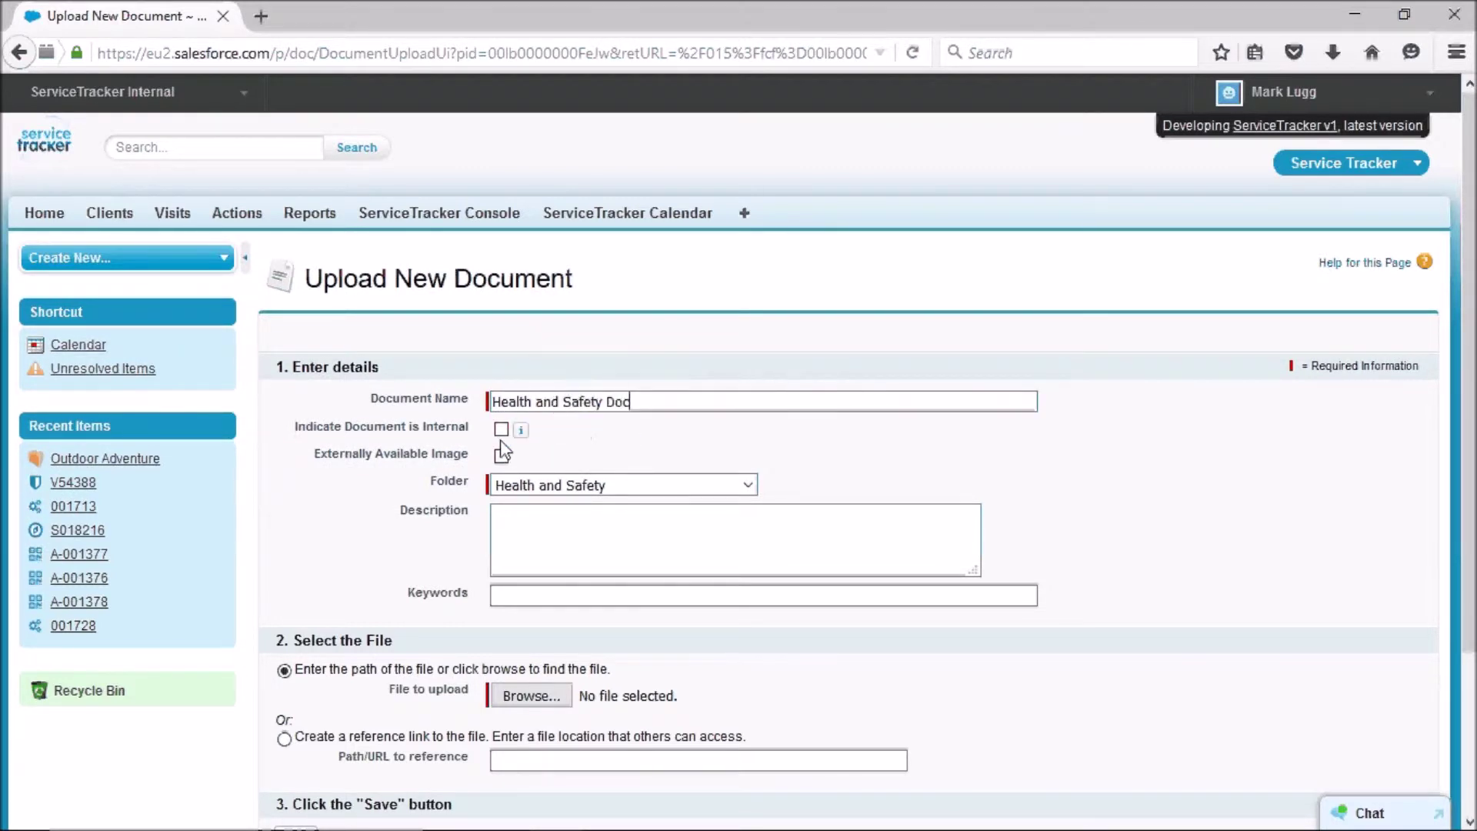
- Mark the document as an externally available image and leave the internal document option off
{"action": "mouse_move", "coordinate": [515, 436]}
{"action": "left_click", "coordinate": [501, 430]}
{"action": "left_click", "coordinate": [502, 429]}
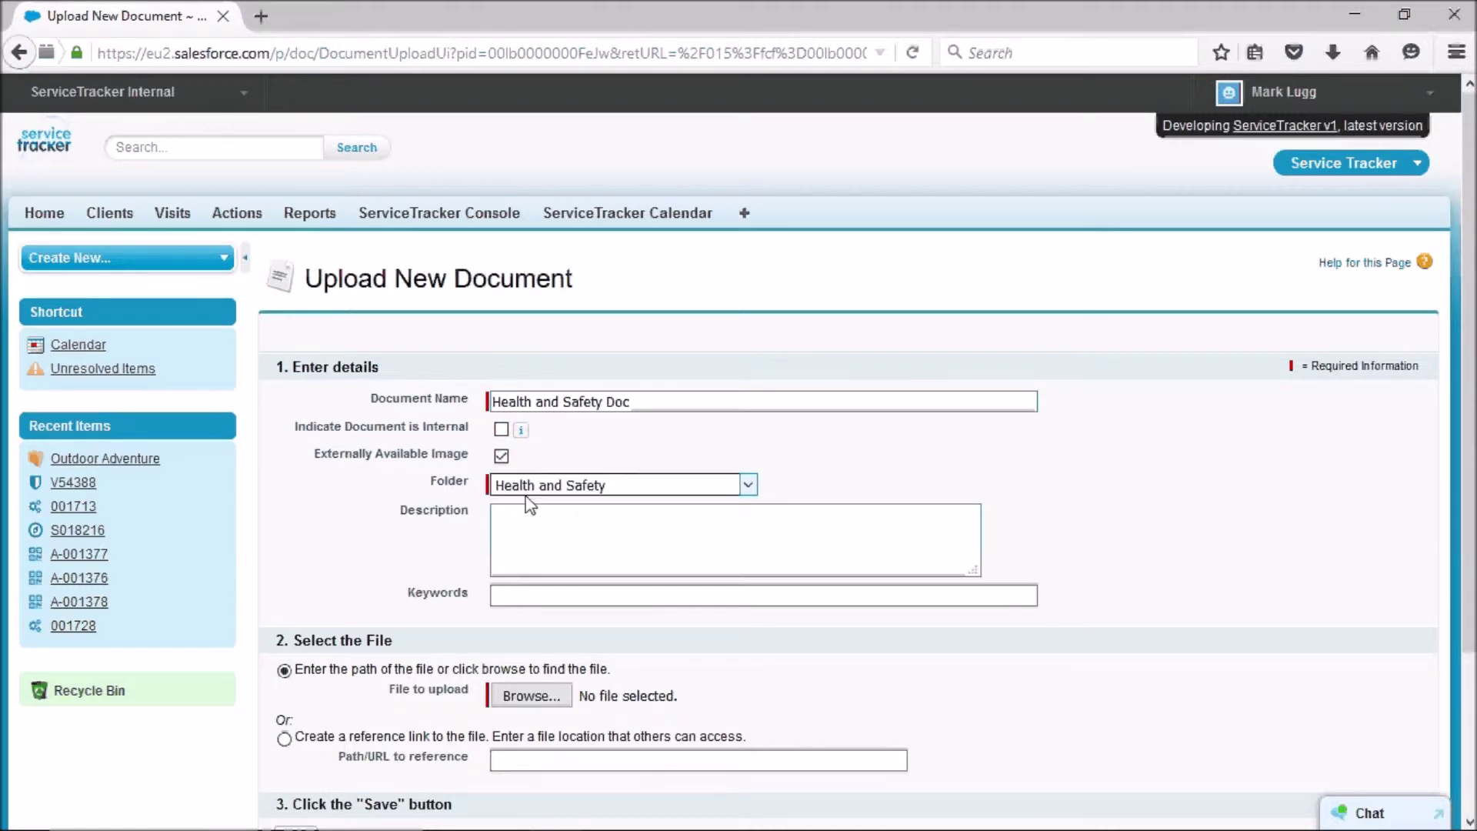
- Enter the description "Health and safety doc" and the keyword Technician for the document
{"action": "left_click", "coordinate": [530, 518]}
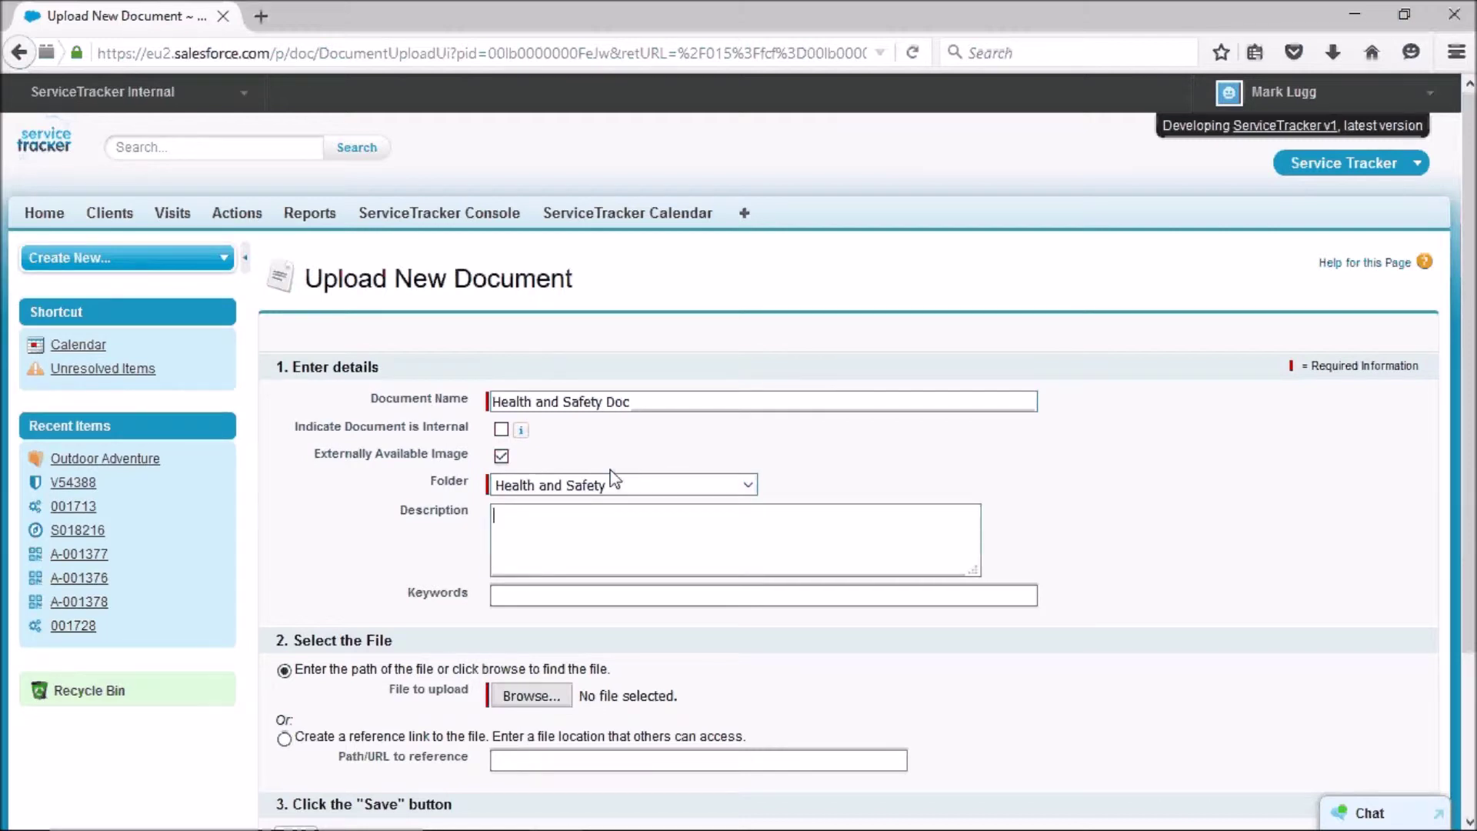
{"action": "type", "text": "Health and safety doc"}
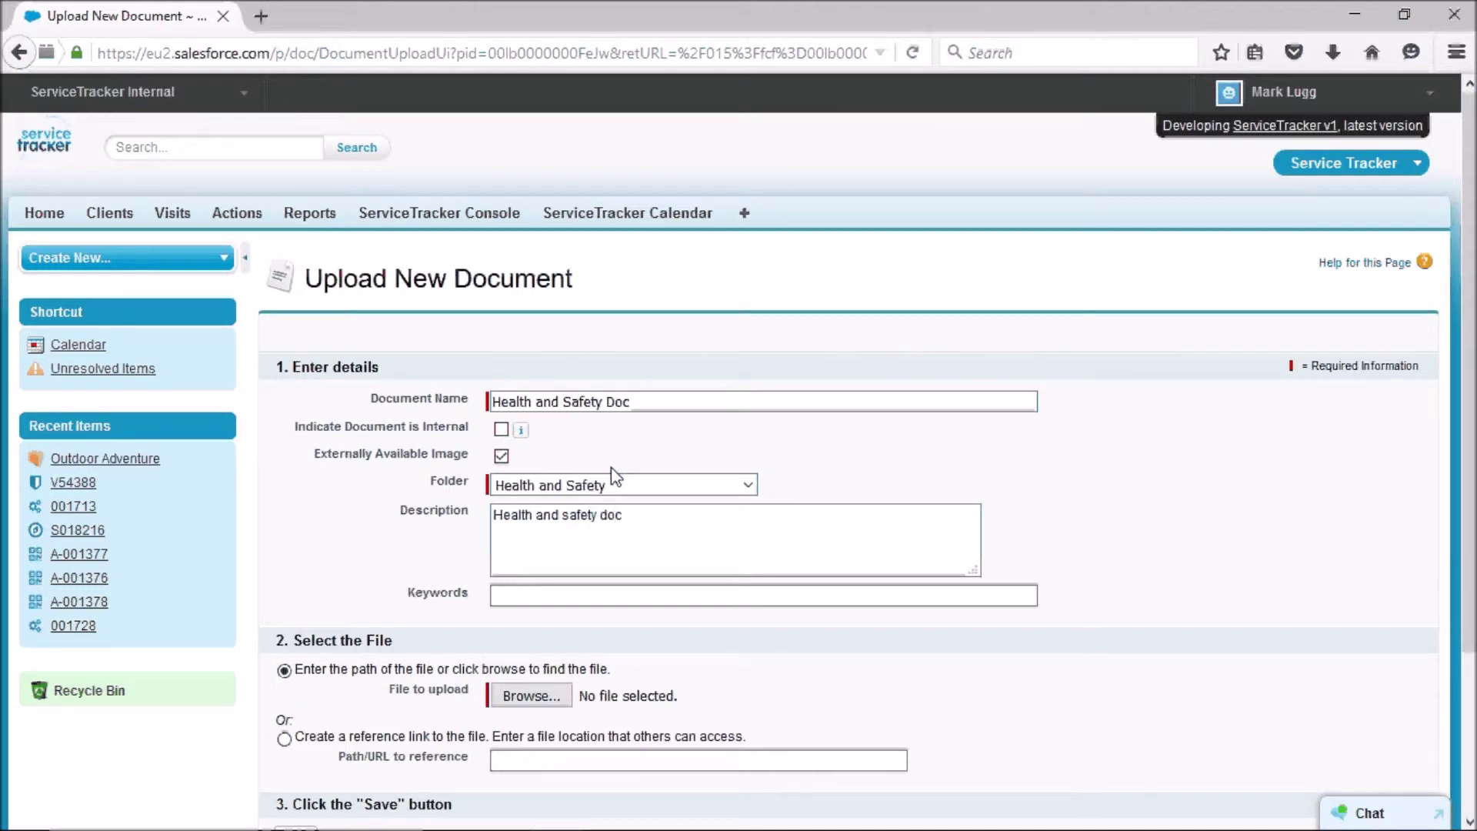
{"action": "left_click", "coordinate": [572, 597]}
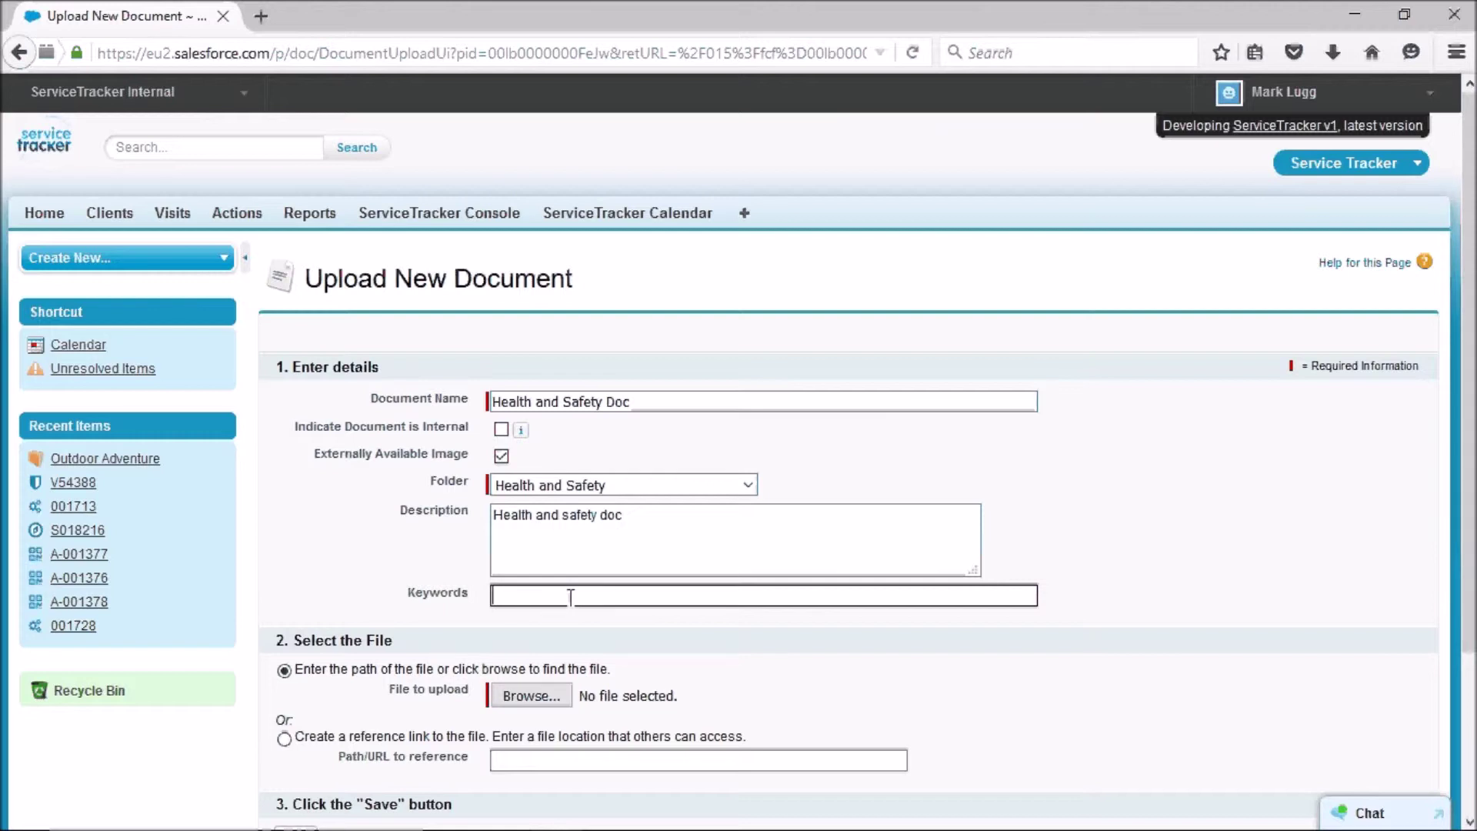
{"action": "type", "text": "Te"}
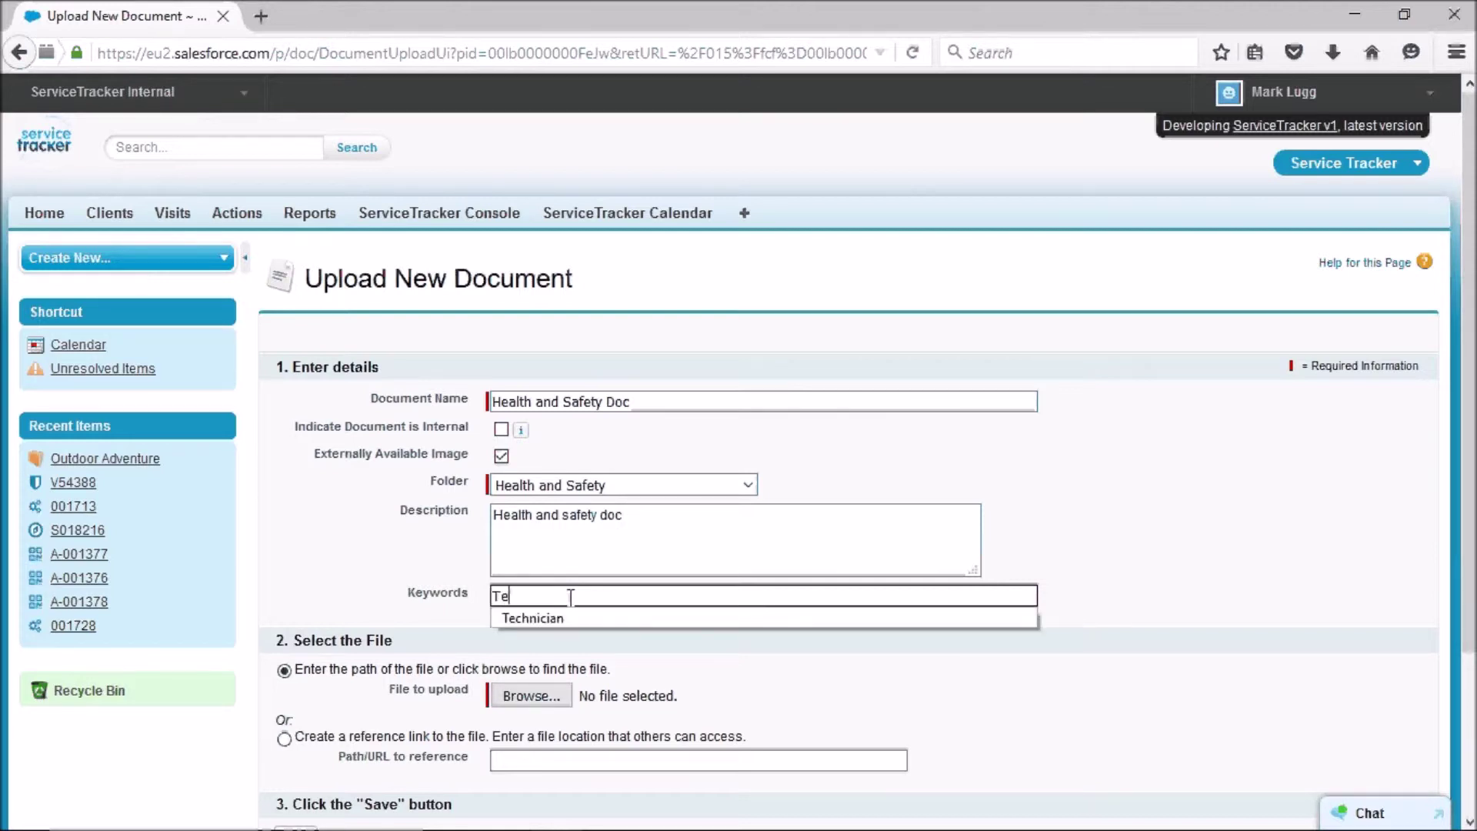
{"action": "key", "text": "Down"}
{"action": "key", "text": "Return"}
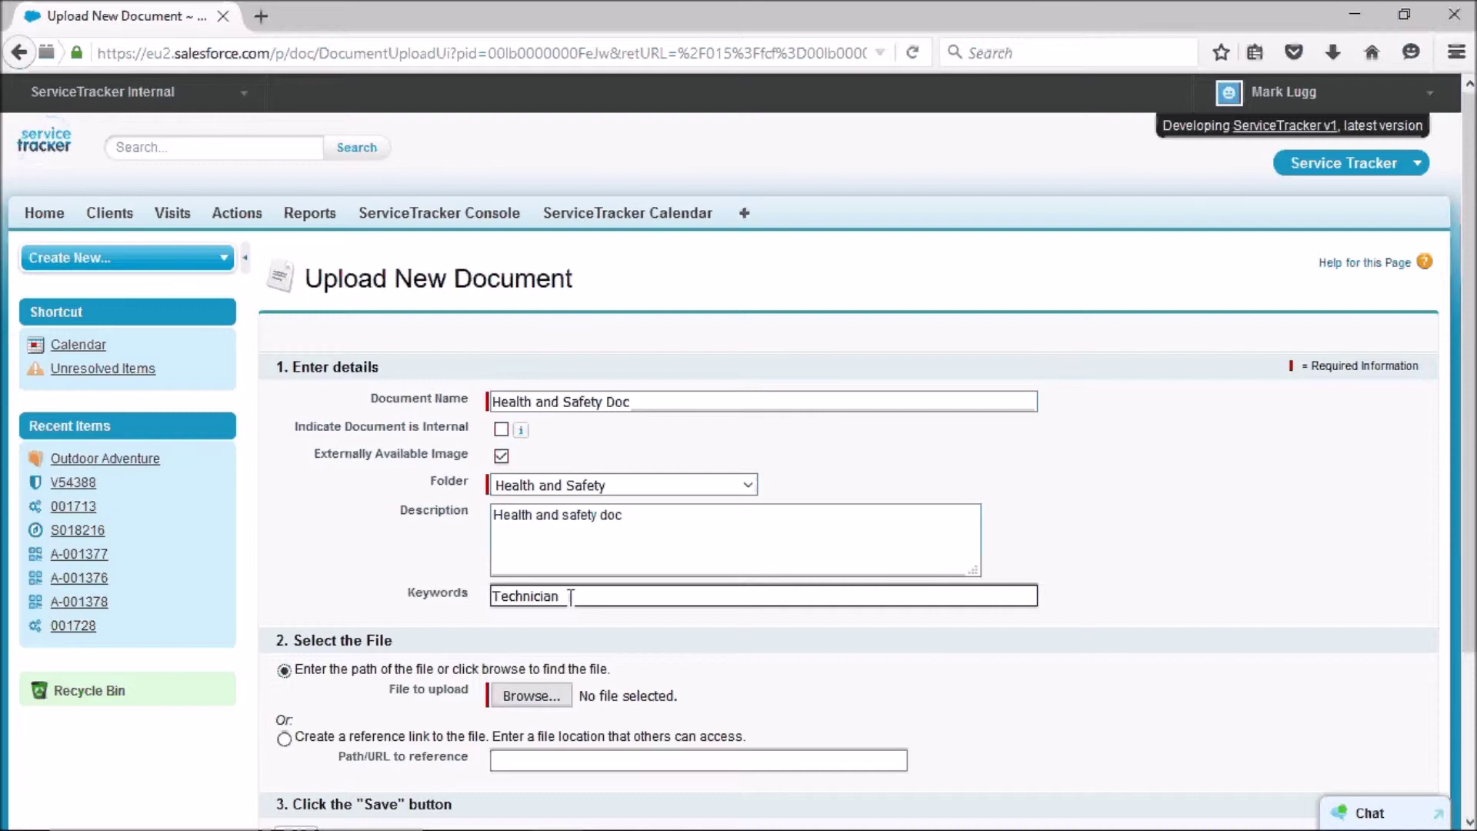
- Choose DEMO DOC.docx as the file to upload and save the document
{"action": "left_click", "coordinate": [277, 661]}
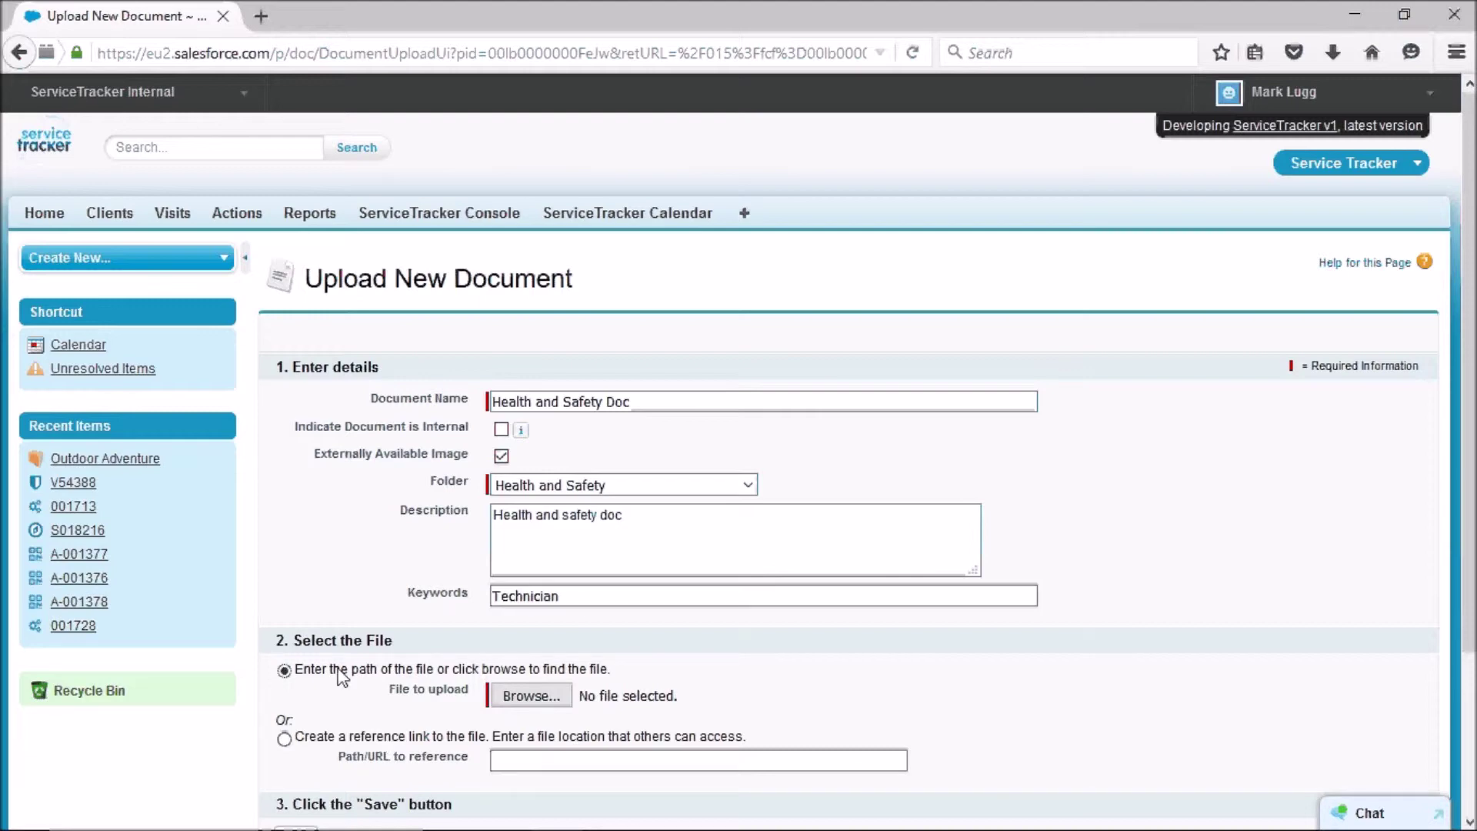
{"action": "left_click", "coordinate": [500, 696]}
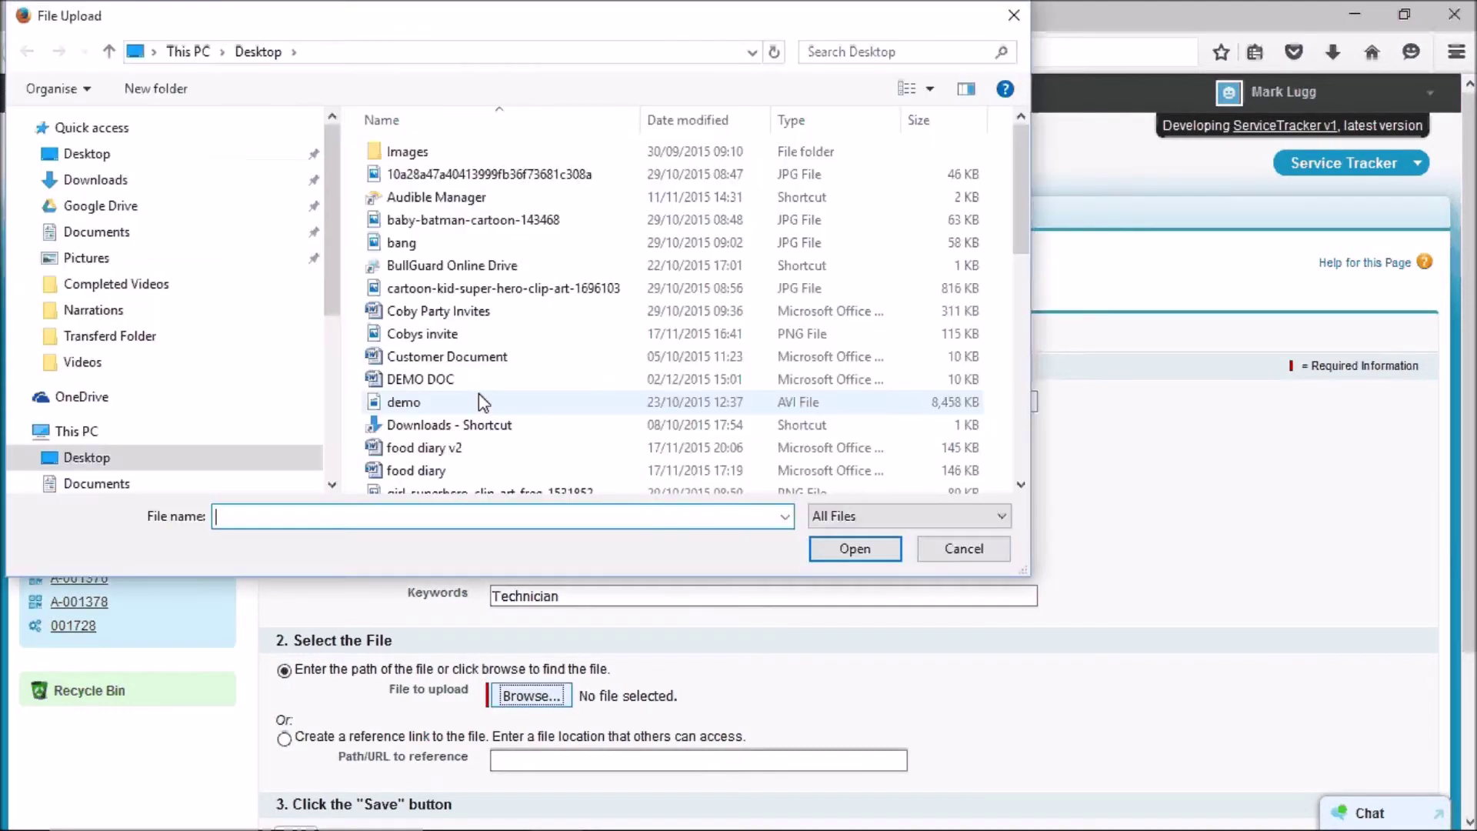
{"action": "double_click", "coordinate": [431, 380]}
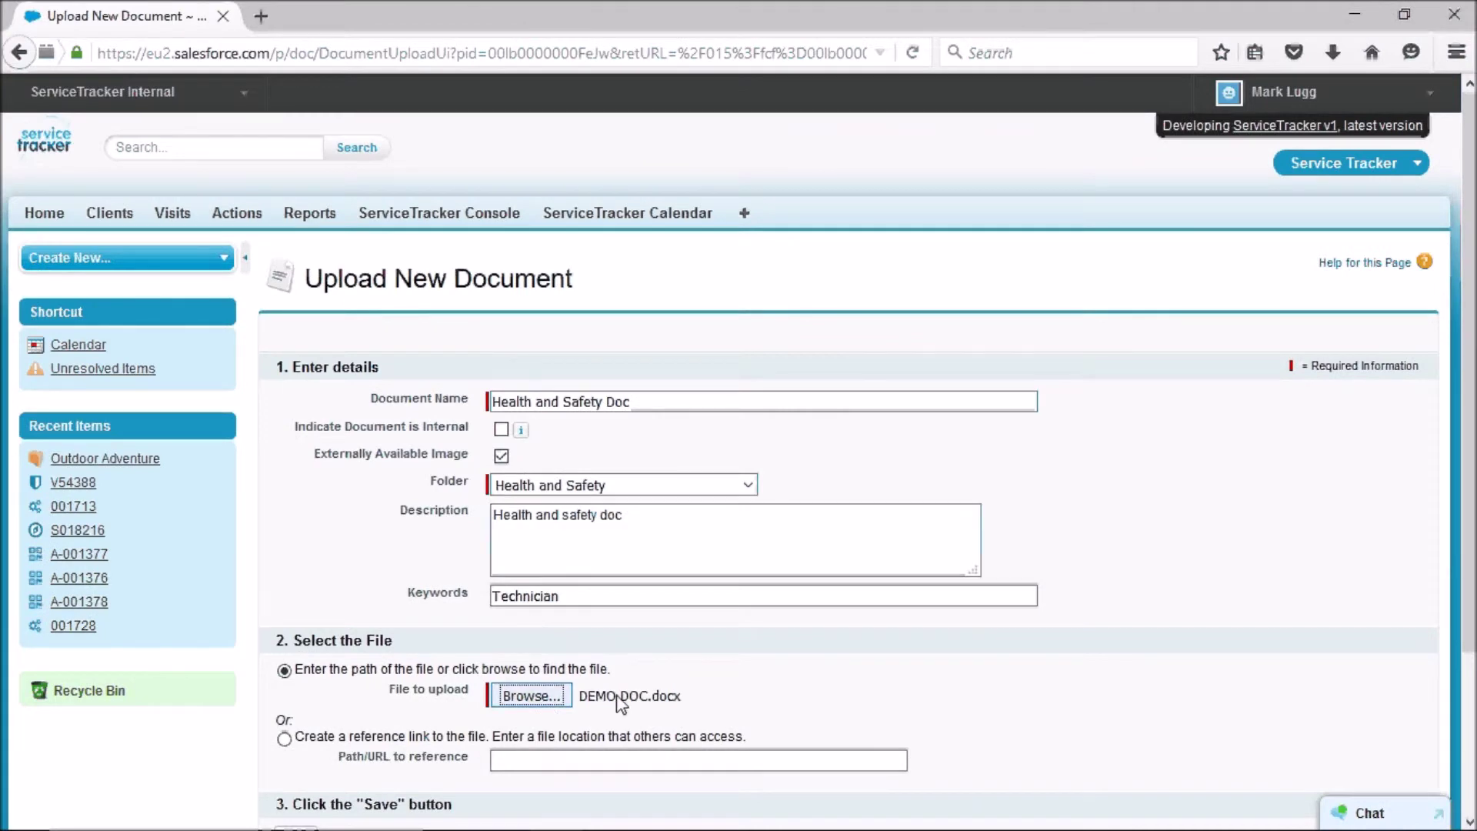
{"action": "left_click", "coordinate": [903, 678]}
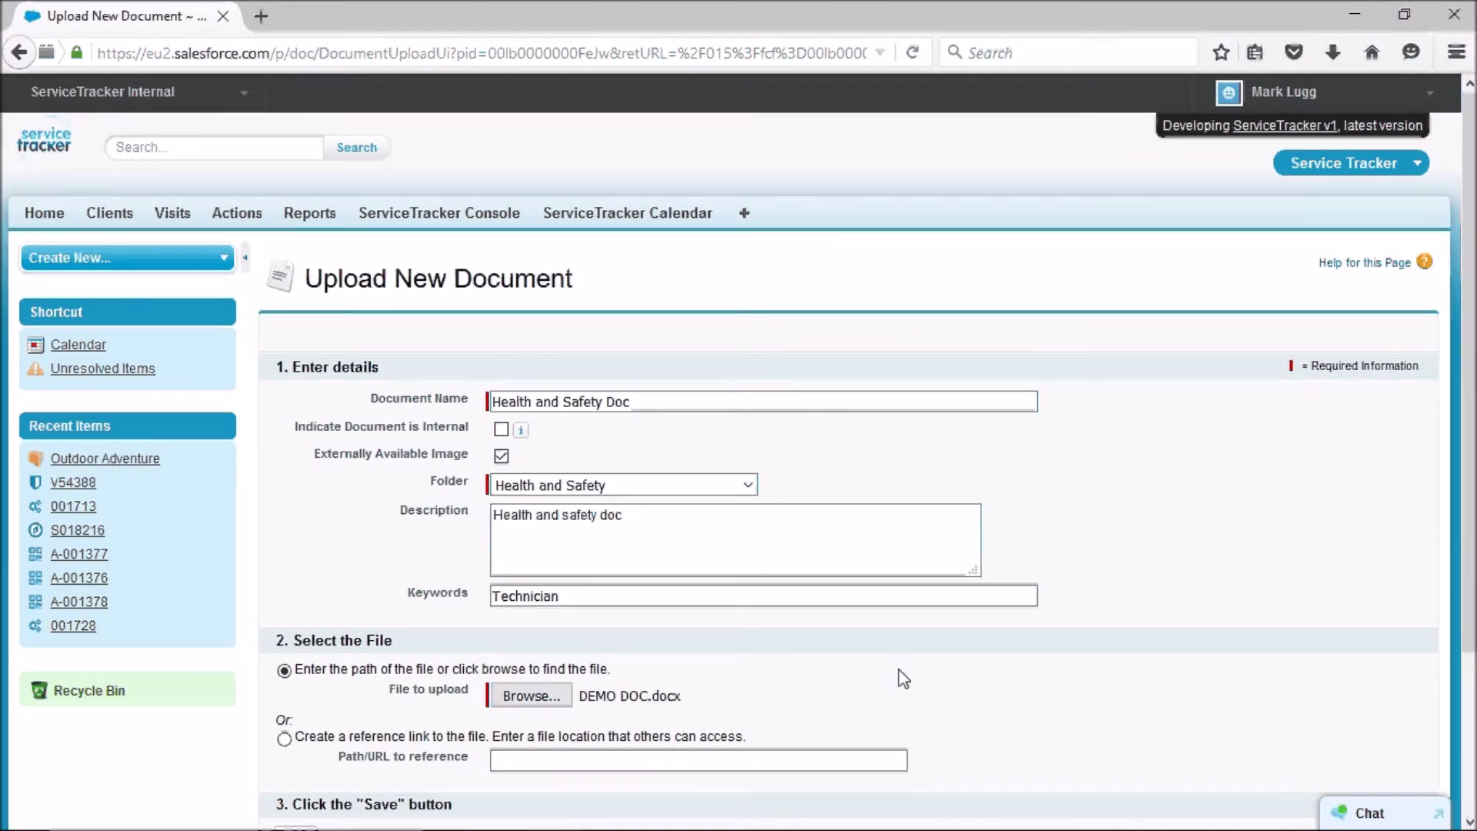
{"action": "scroll", "coordinate": [900, 677], "scroll_direction": "down", "scroll_amount": 2}
{"action": "scroll", "coordinate": [897, 676], "scroll_direction": "down", "scroll_amount": 2}
{"action": "left_click", "coordinate": [296, 638]}
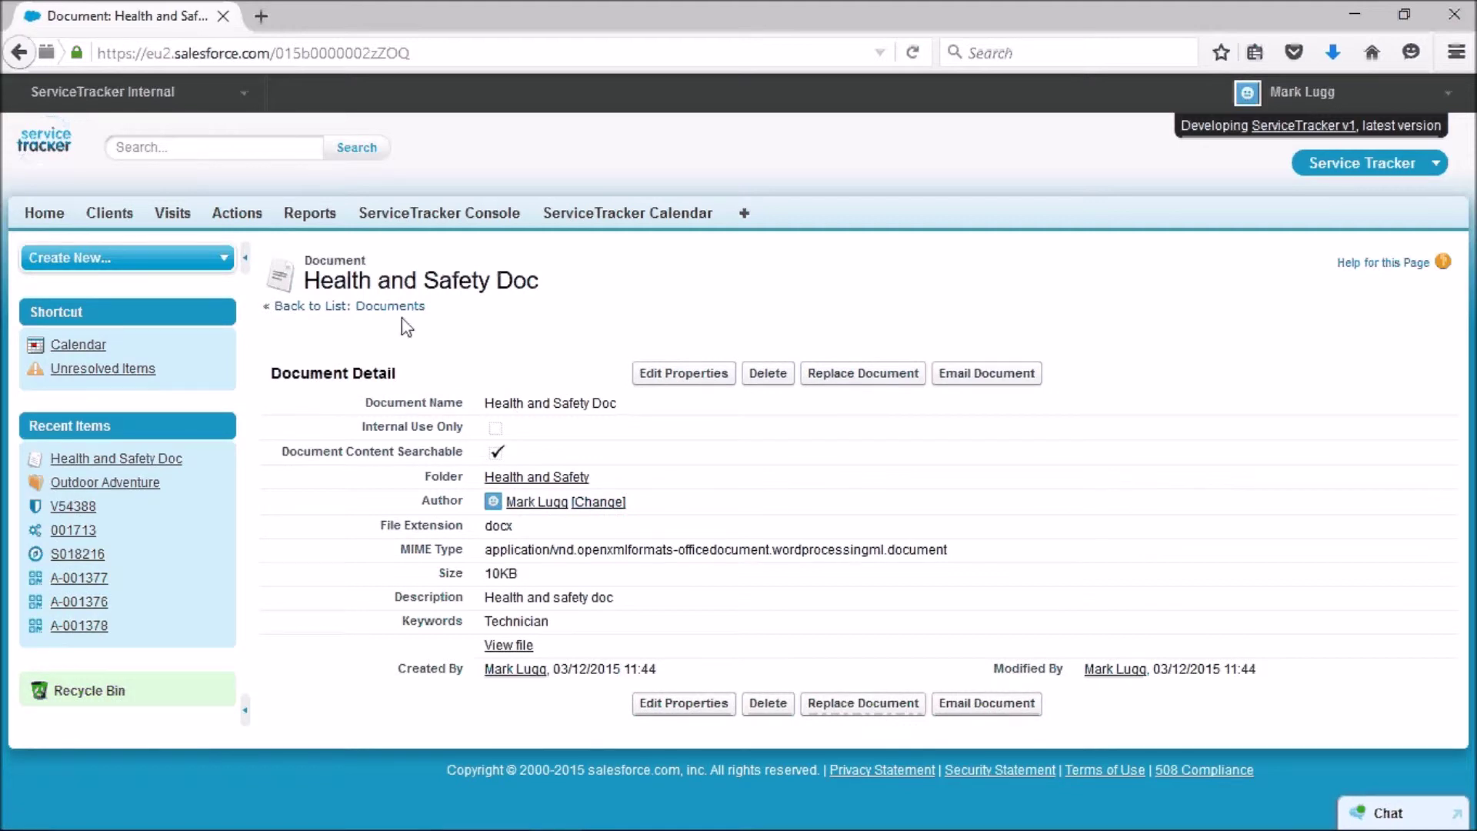
- Return to the documents list and open the Standard Documents page
{"action": "left_click", "coordinate": [358, 310]}
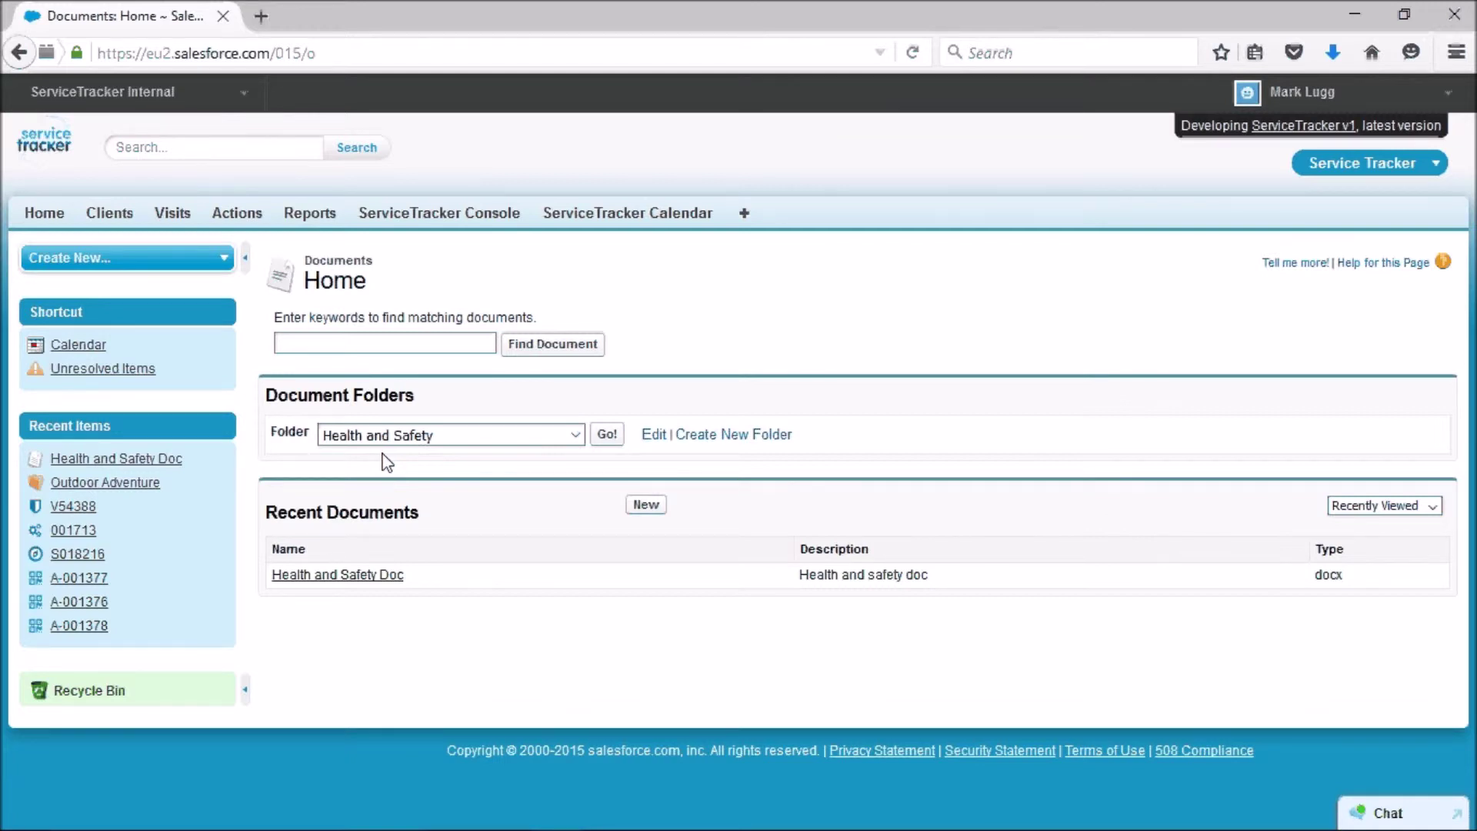
{"action": "left_click", "coordinate": [746, 215]}
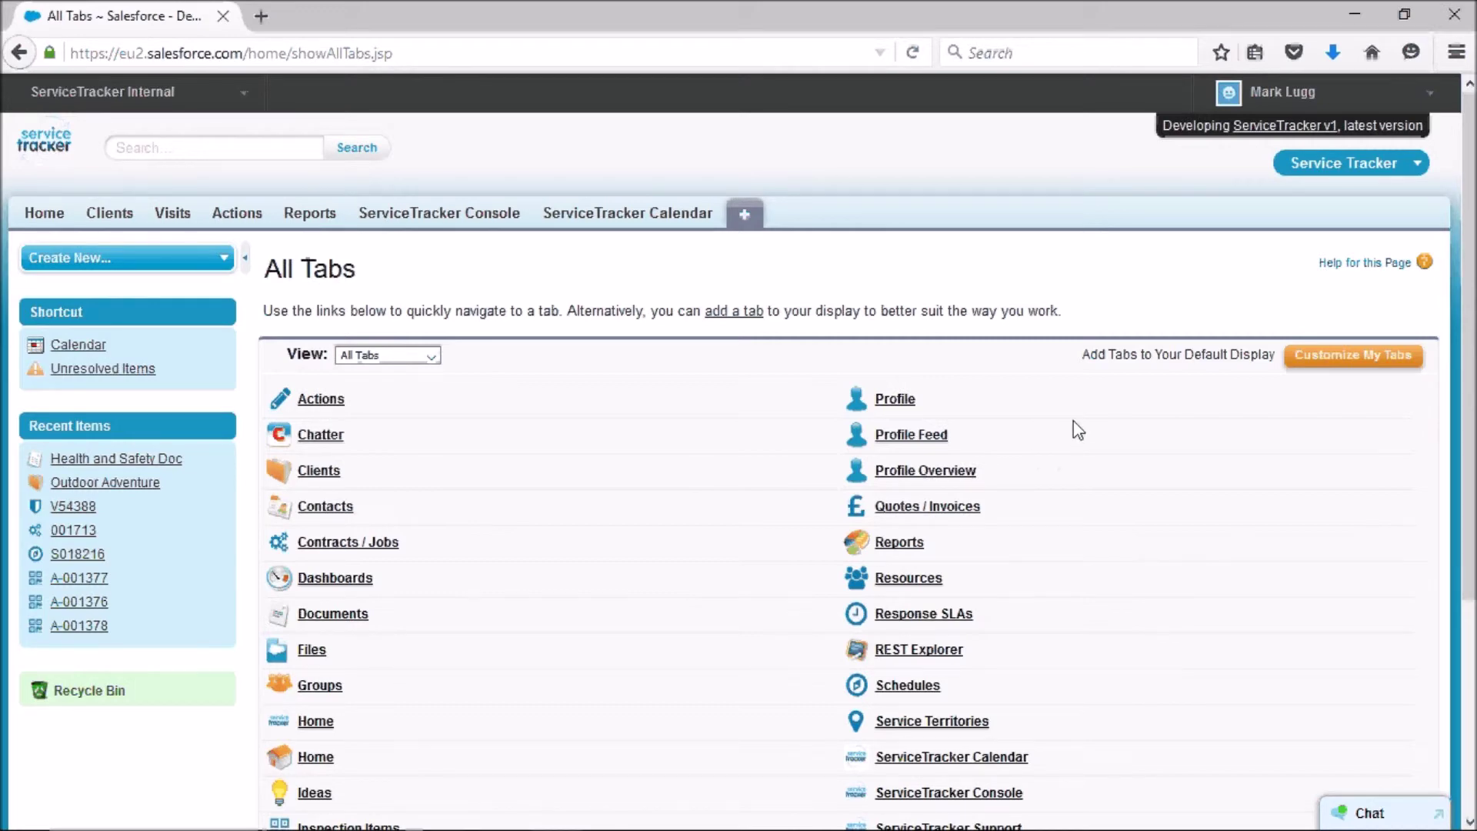
{"action": "scroll", "coordinate": [1031, 462], "scroll_direction": "down", "scroll_amount": 5}
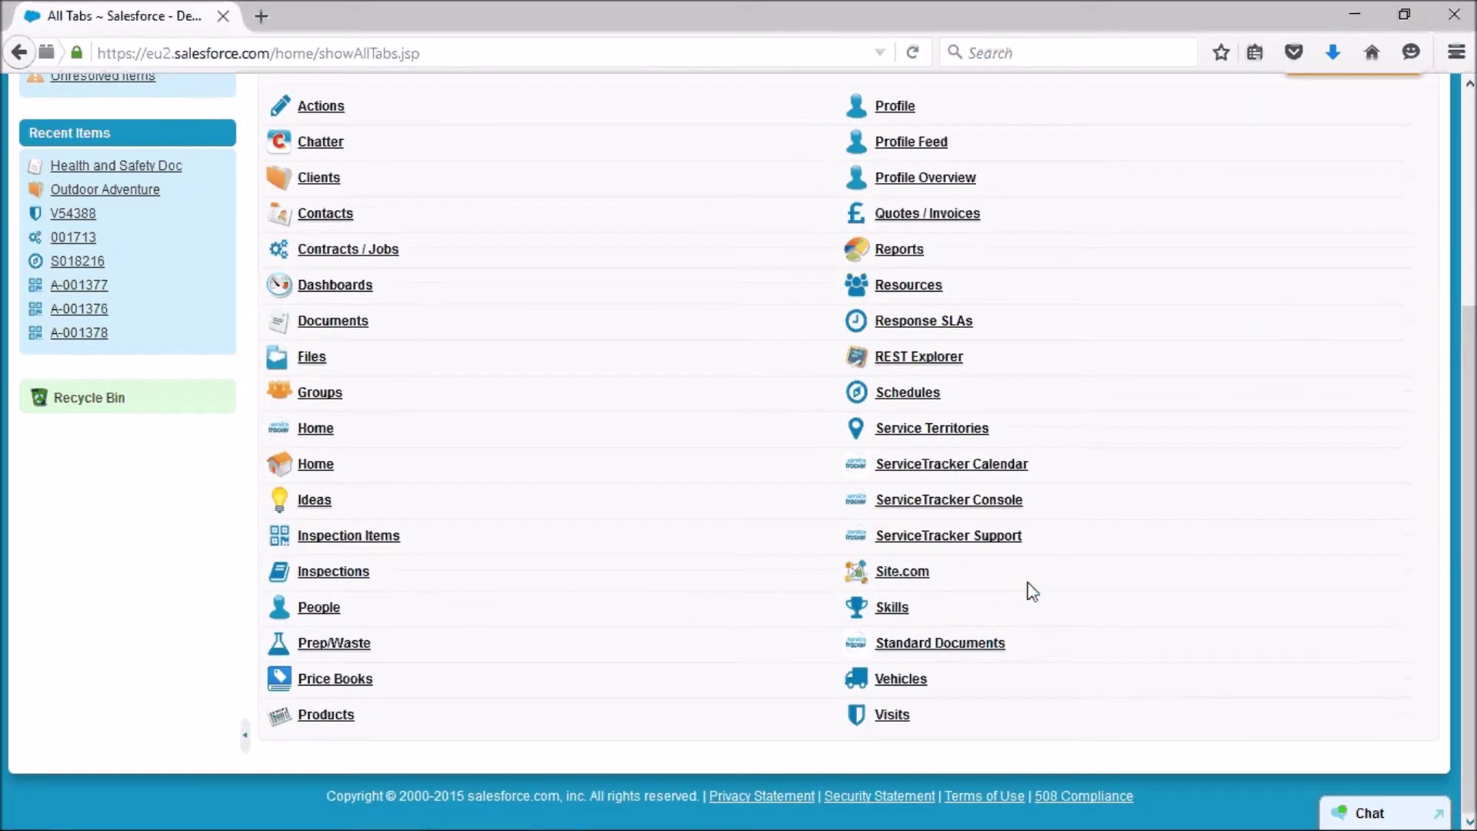
{"action": "left_click", "coordinate": [950, 644]}
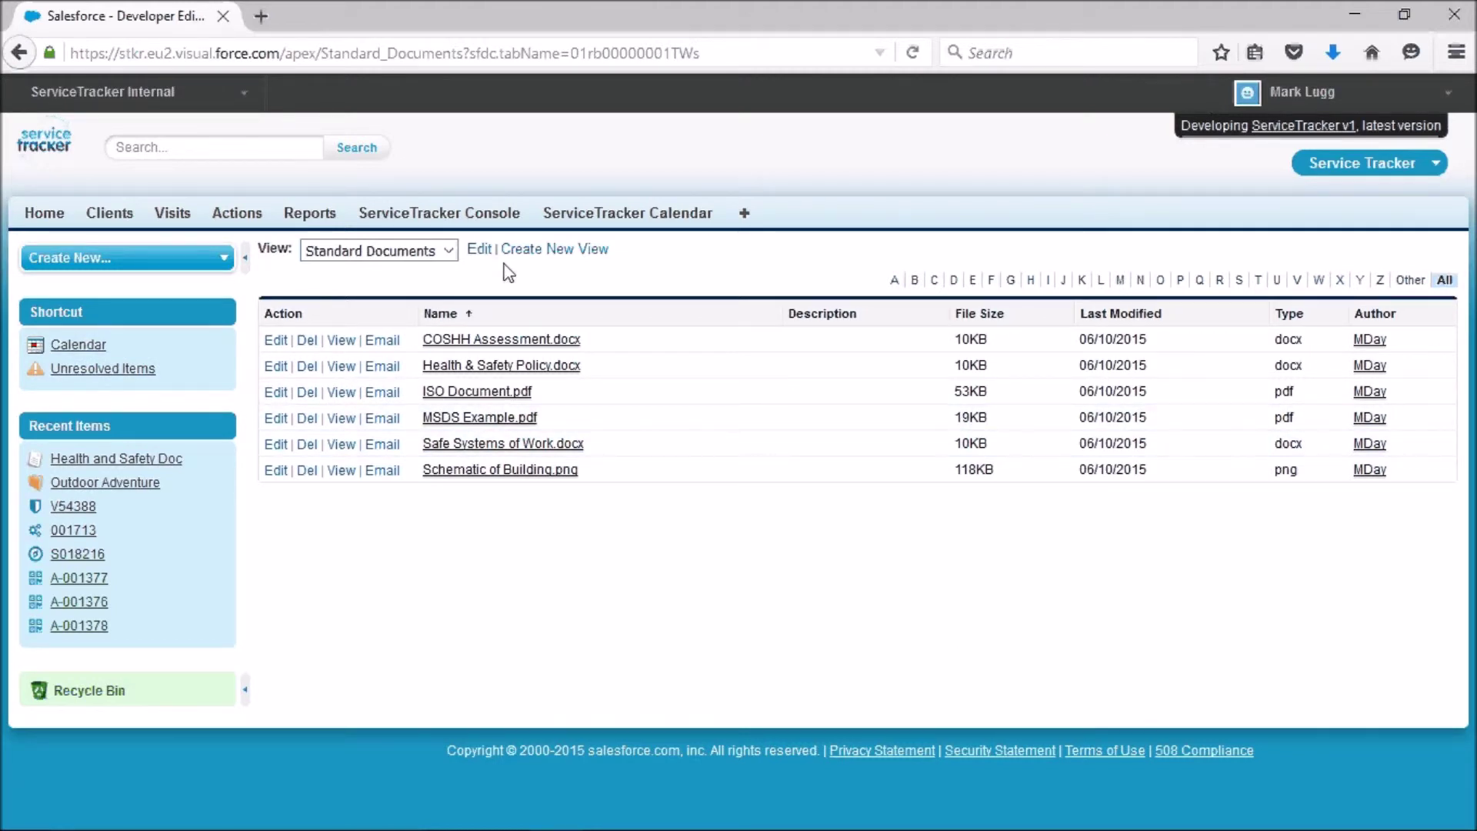
{"action": "left_click", "coordinate": [447, 251]}
{"action": "left_click", "coordinate": [447, 251]}
- Create a new document view and name it Health and Safety
{"action": "left_click", "coordinate": [567, 250]}
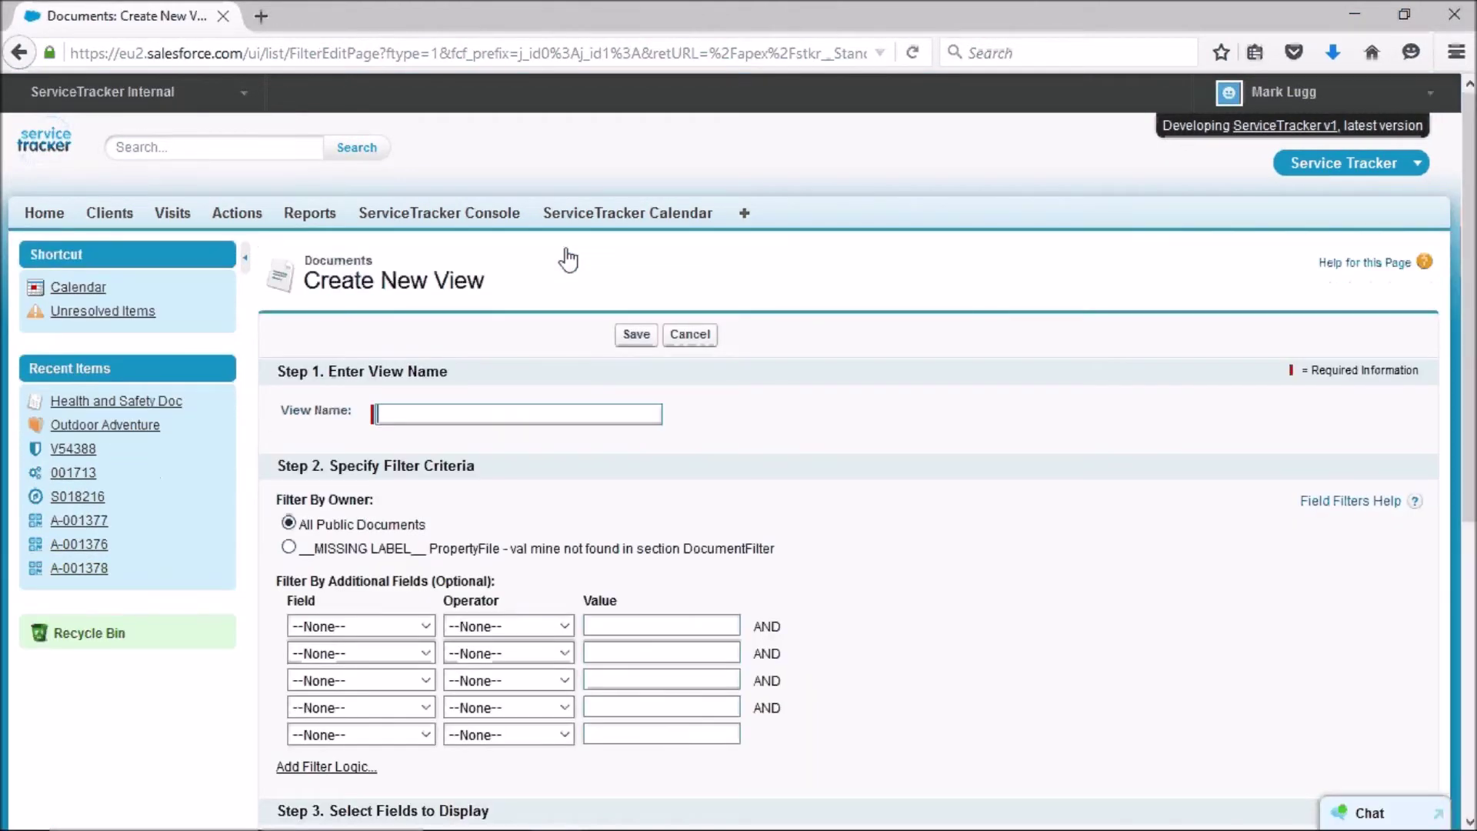
{"action": "left_click", "coordinate": [447, 415]}
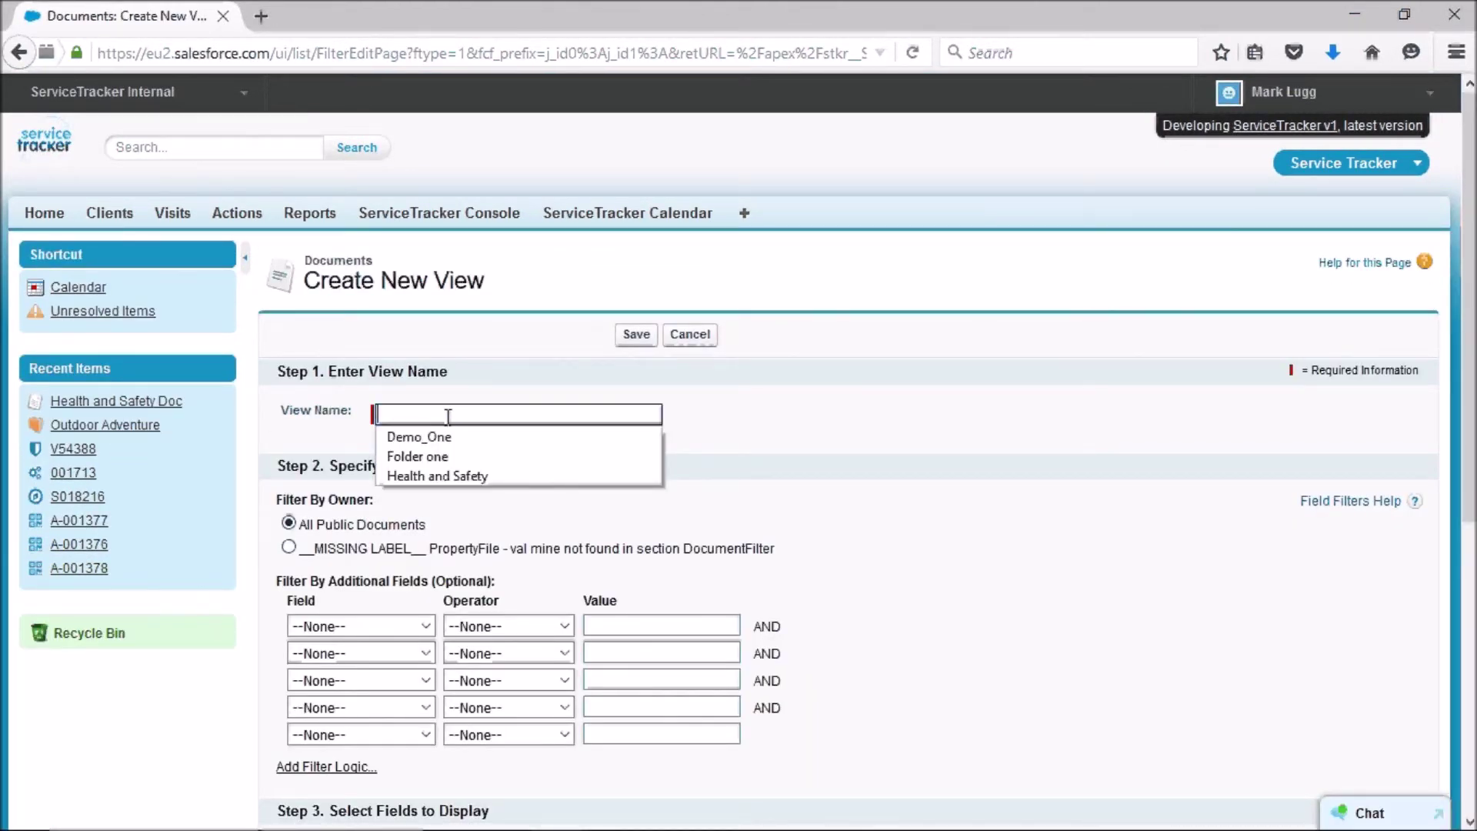
{"action": "left_click", "coordinate": [496, 477]}
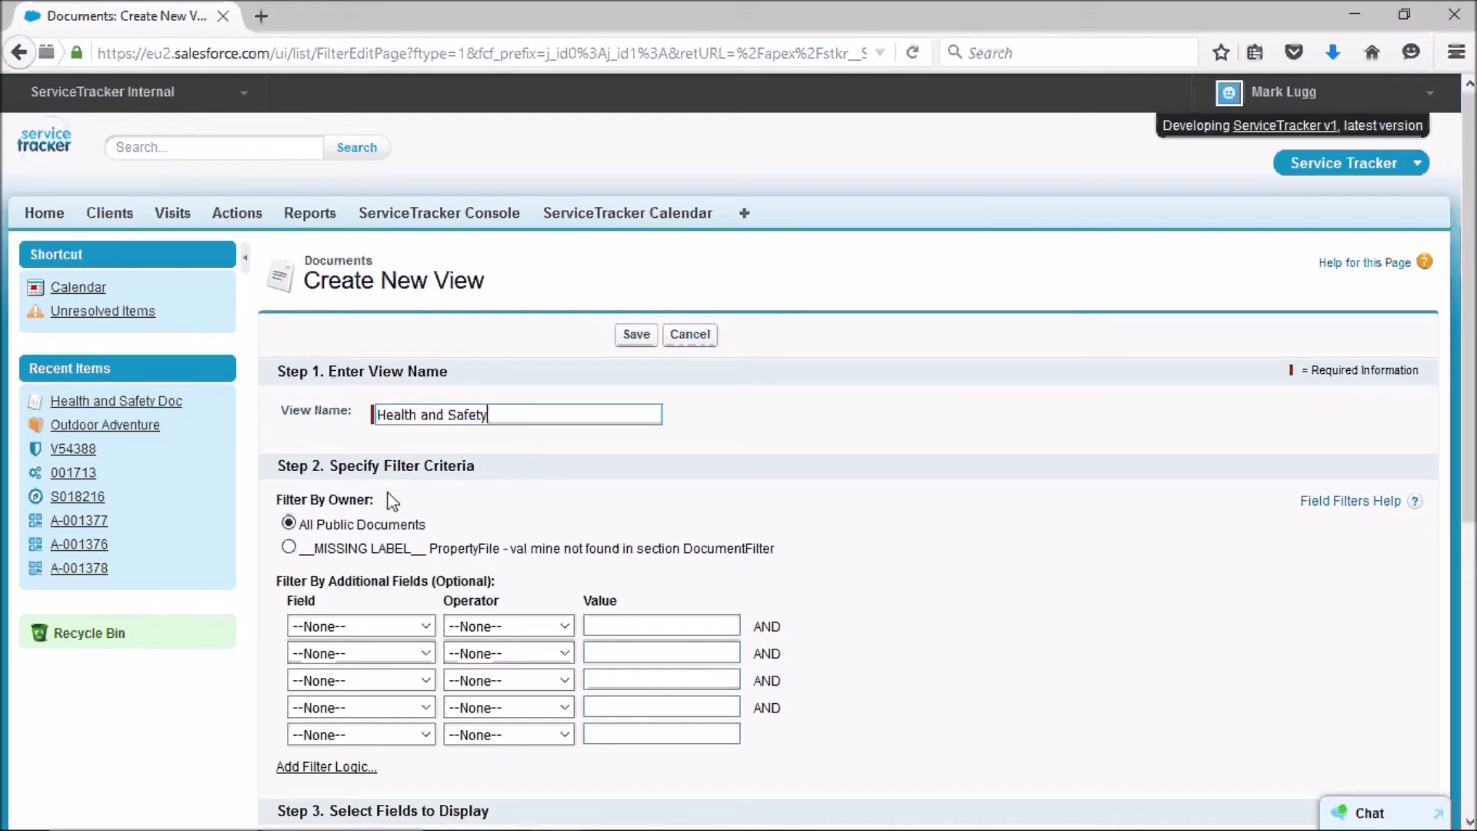
- Filter the view to all public documents whose Folder Name equals Health and Safety, keep the default display fields, and save it
{"action": "left_click", "coordinate": [400, 628]}
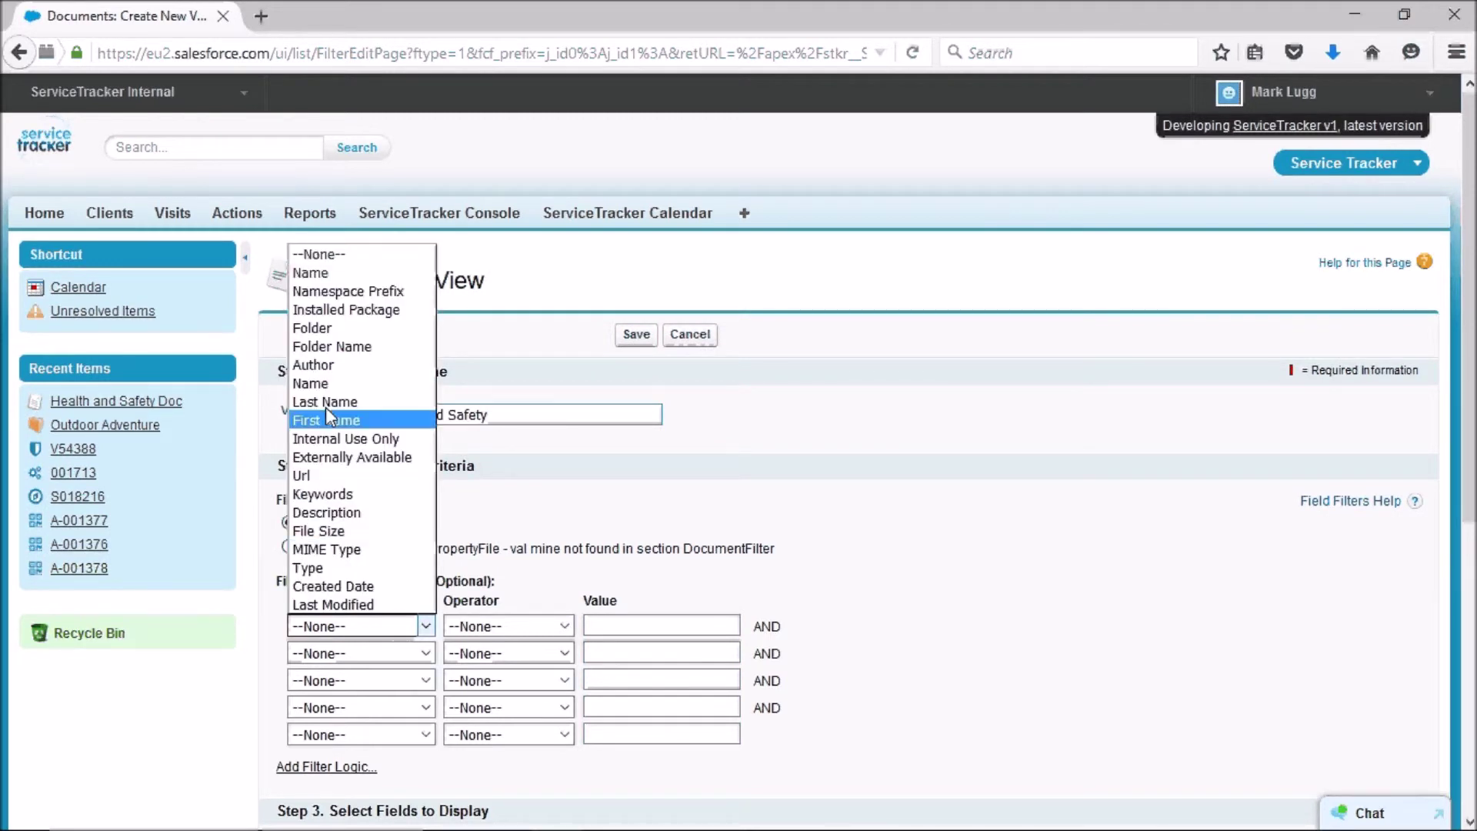
{"action": "left_click", "coordinate": [350, 346]}
{"action": "left_click", "coordinate": [629, 625]}
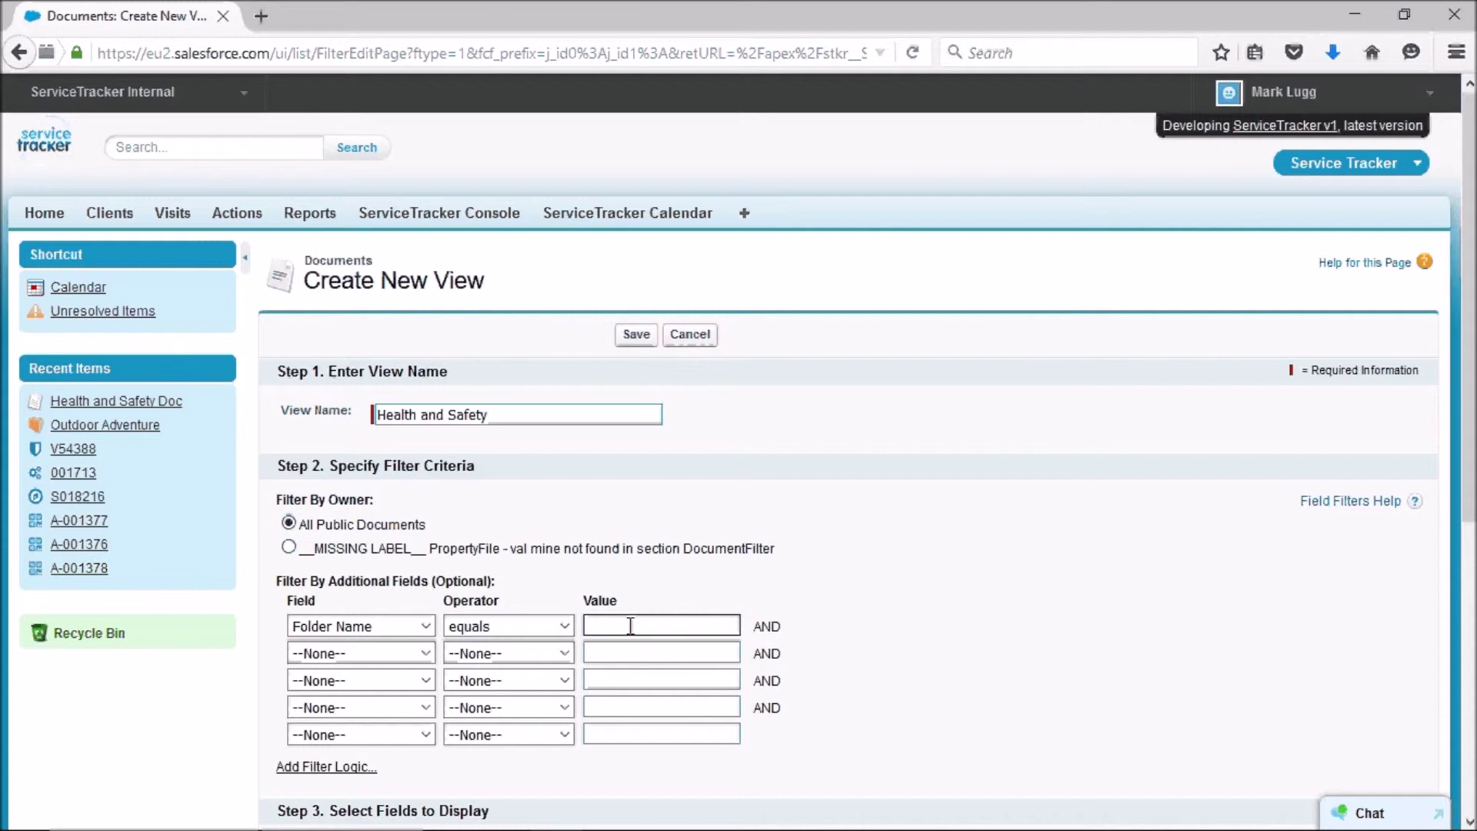
{"action": "type", "text": "Hea"}
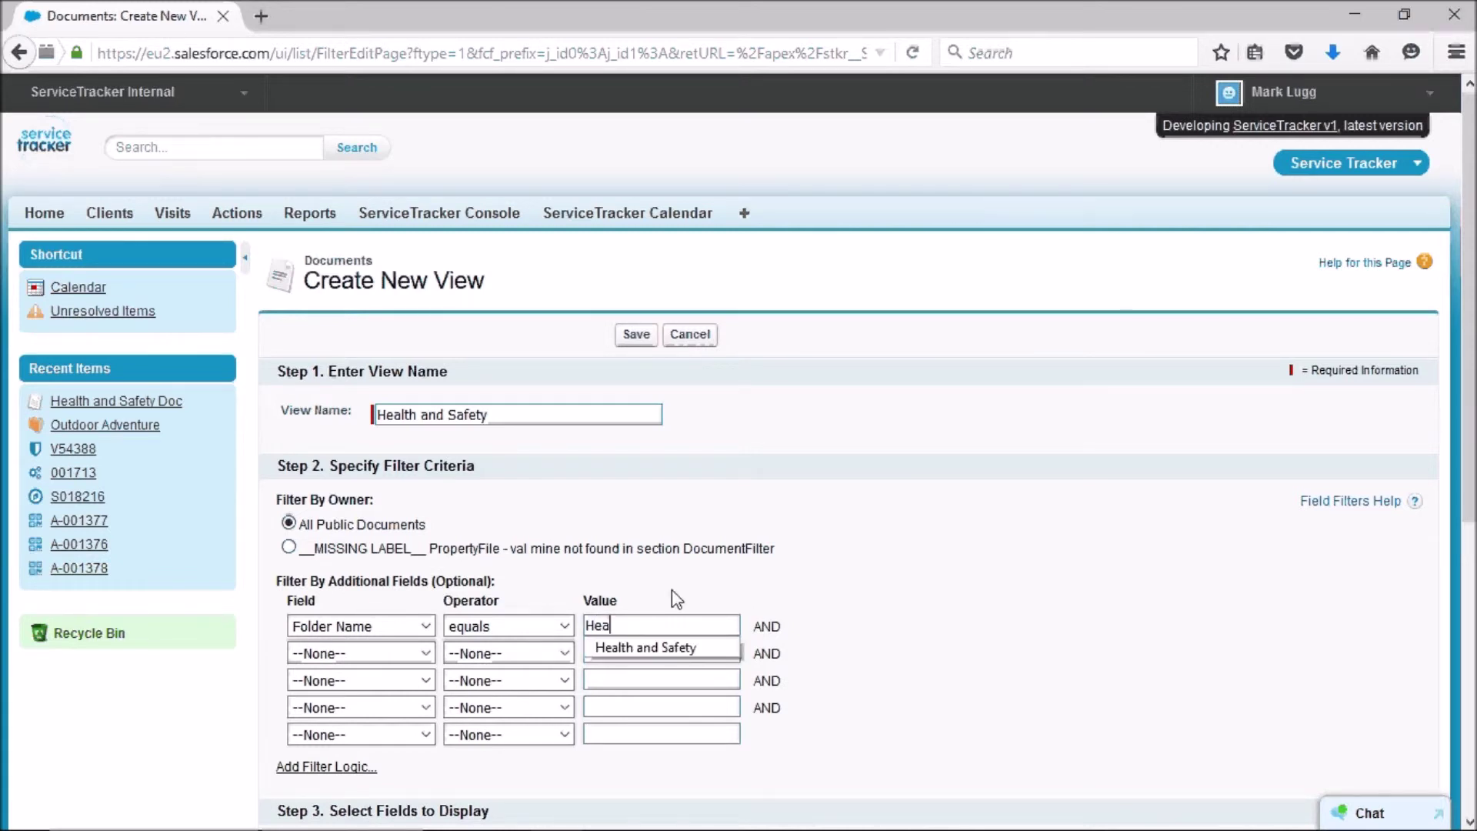
{"action": "key", "text": "Down"}
{"action": "key", "text": "Tab"}
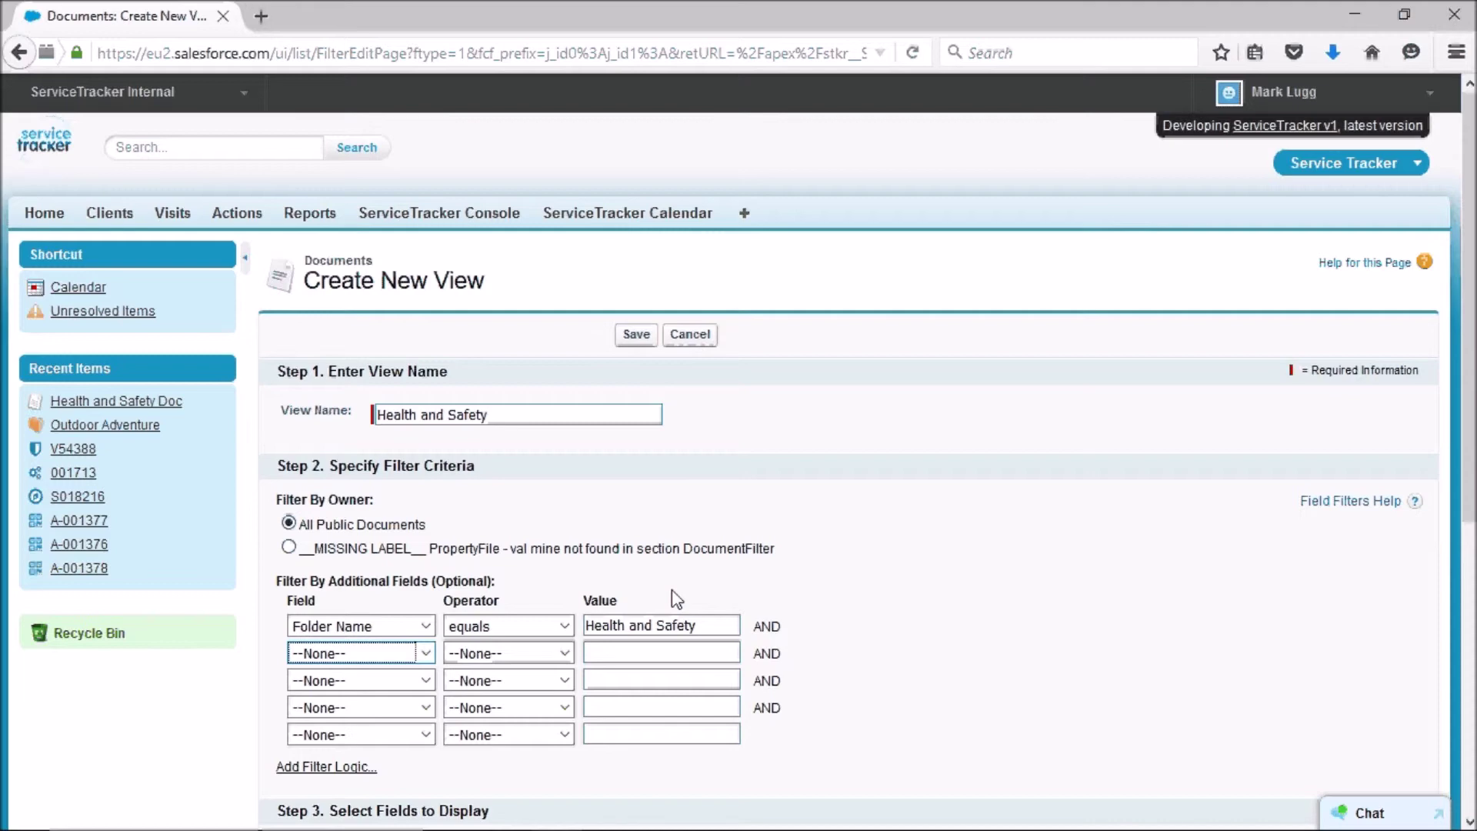
{"action": "scroll", "coordinate": [884, 557], "scroll_direction": "down", "scroll_amount": 6}
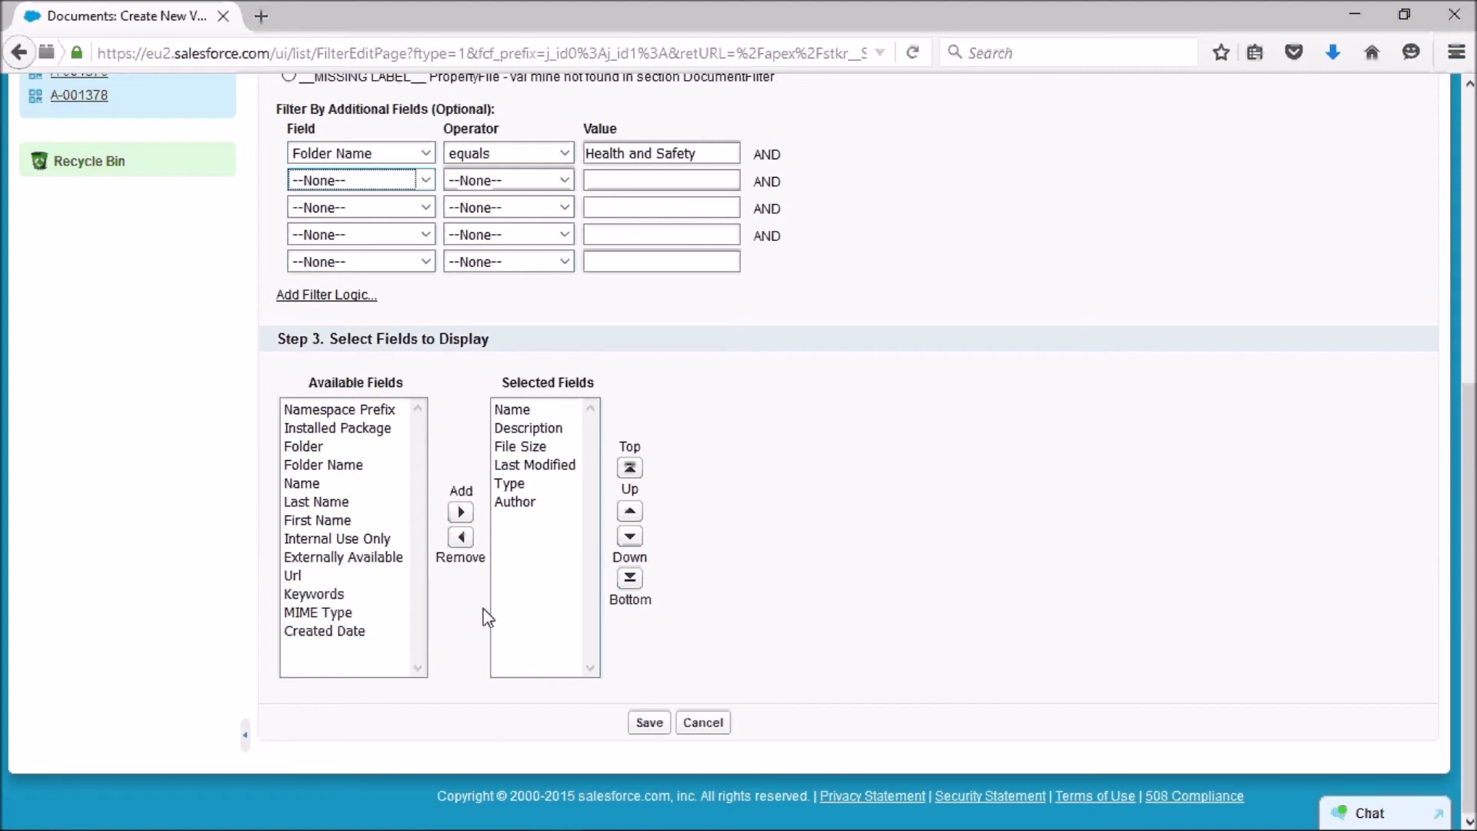
{"action": "left_click", "coordinate": [648, 721]}
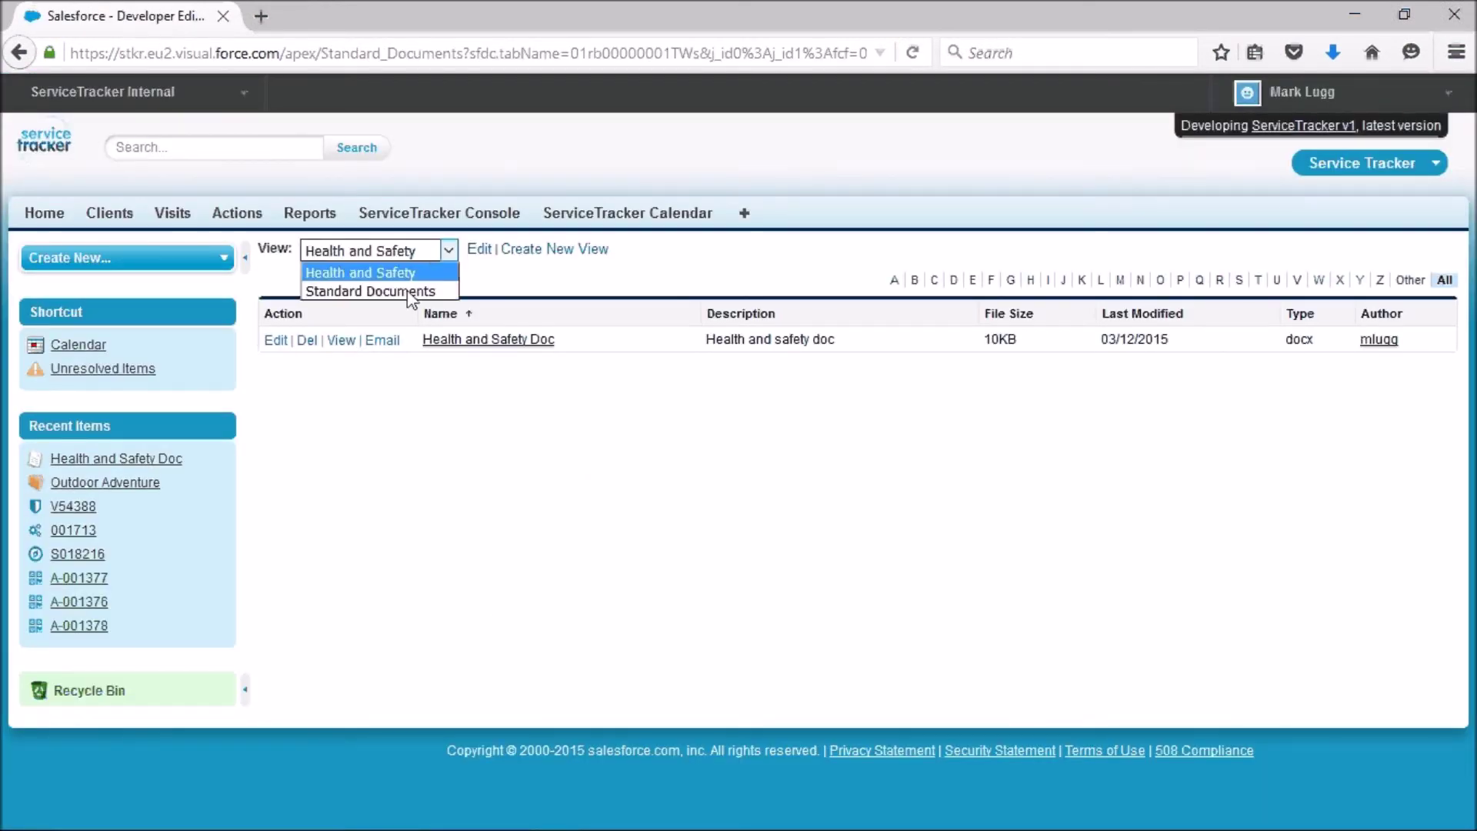
- Display the Standard Documents view for comparison and return to the Health and Safety view
{"action": "left_click", "coordinate": [410, 297]}
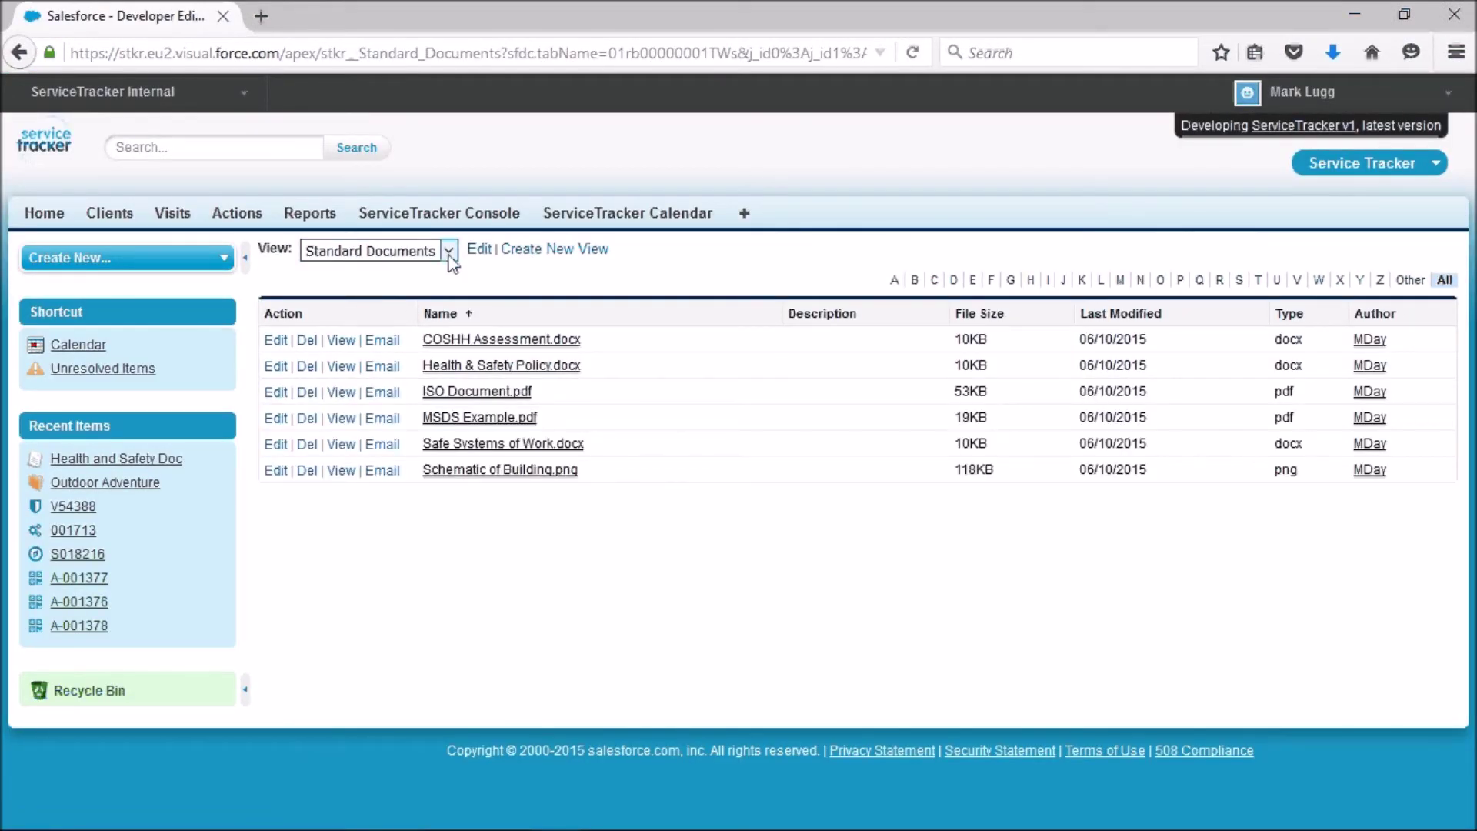
{"action": "left_click", "coordinate": [429, 273]}
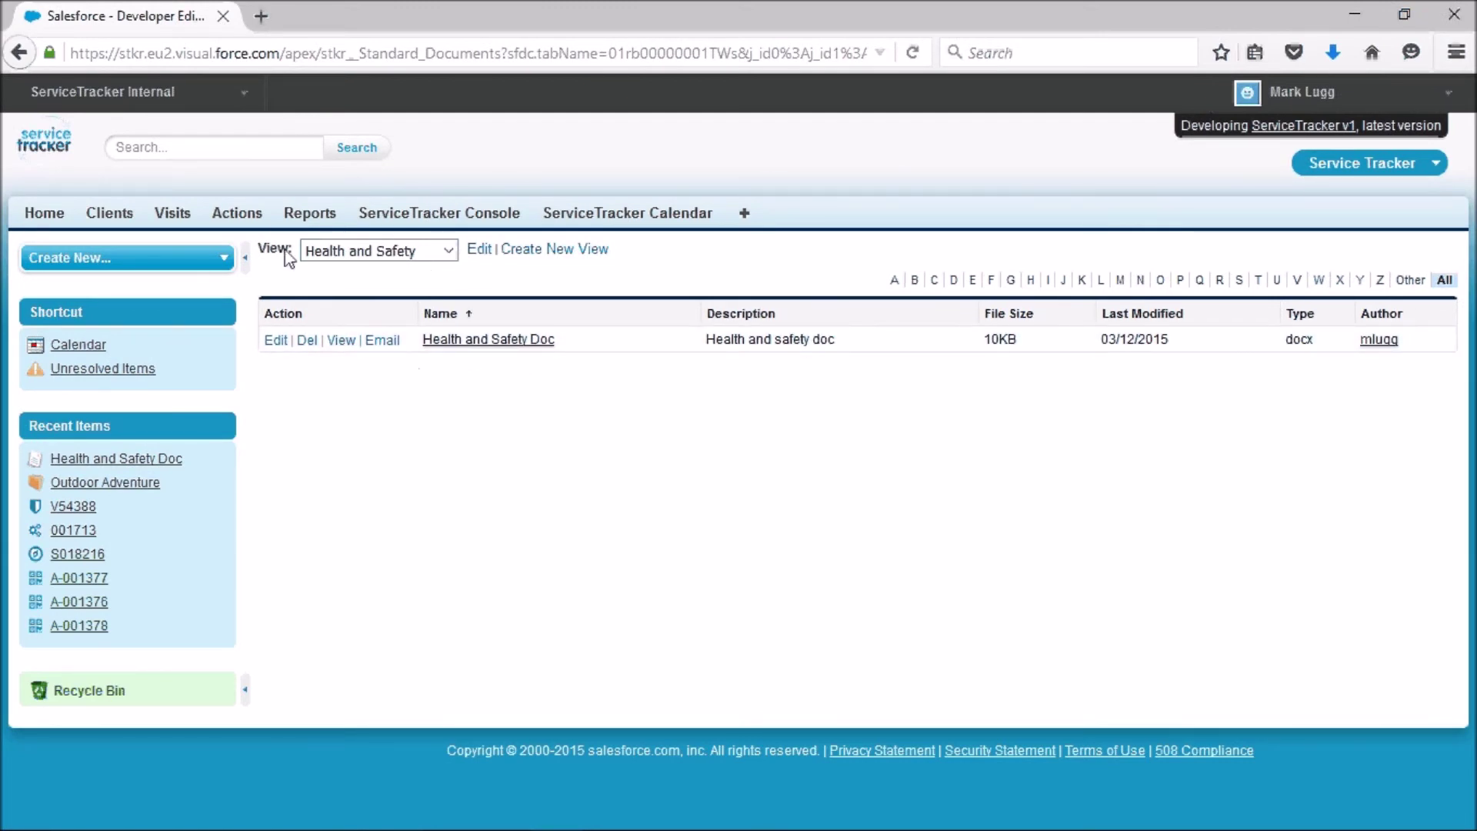
- Switch to the ServiceTracker community and display the Health and Safety view in its Standard Documents
{"action": "left_click", "coordinate": [242, 92]}
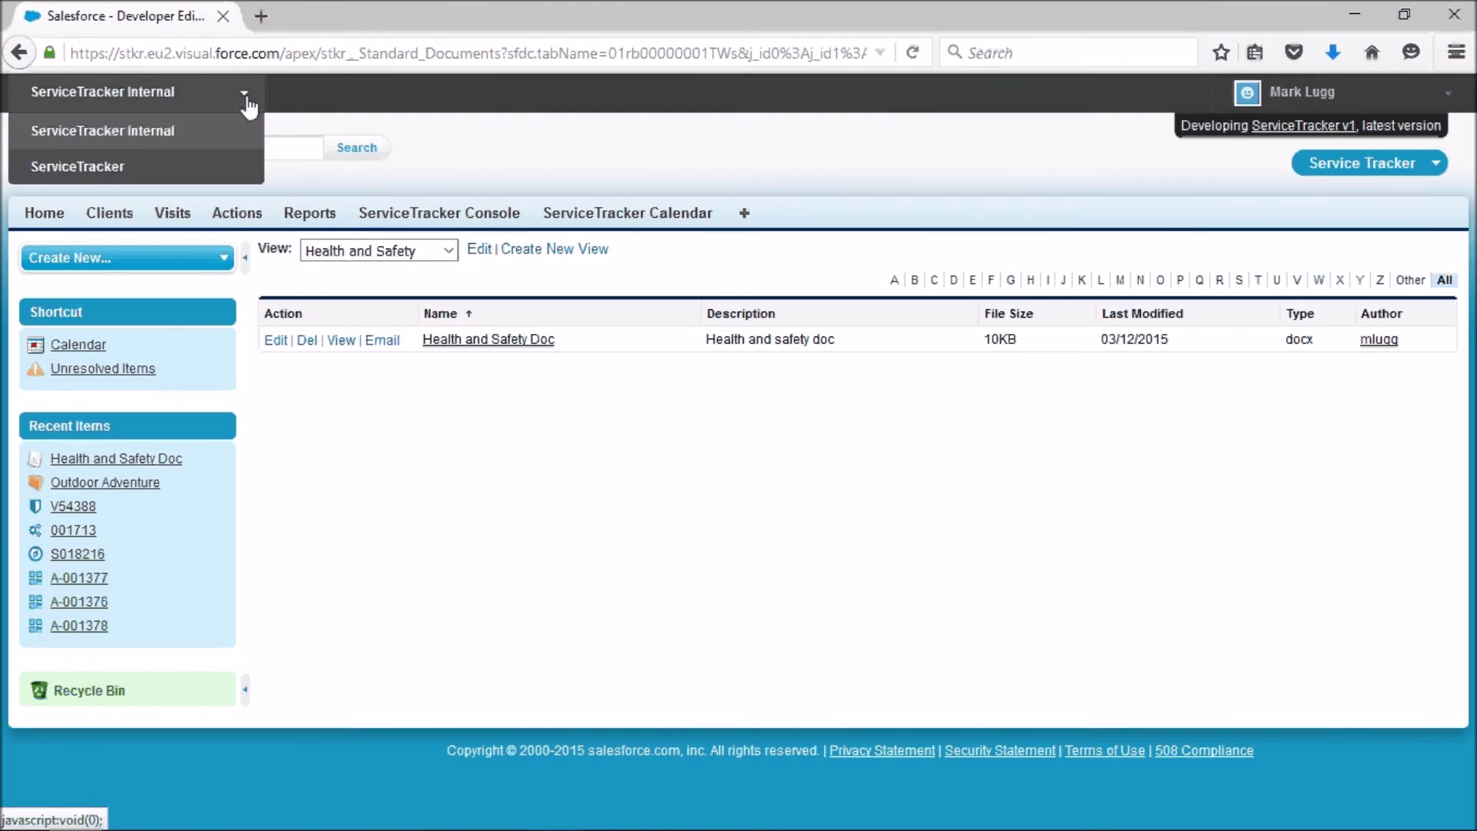
{"action": "left_click", "coordinate": [152, 163]}
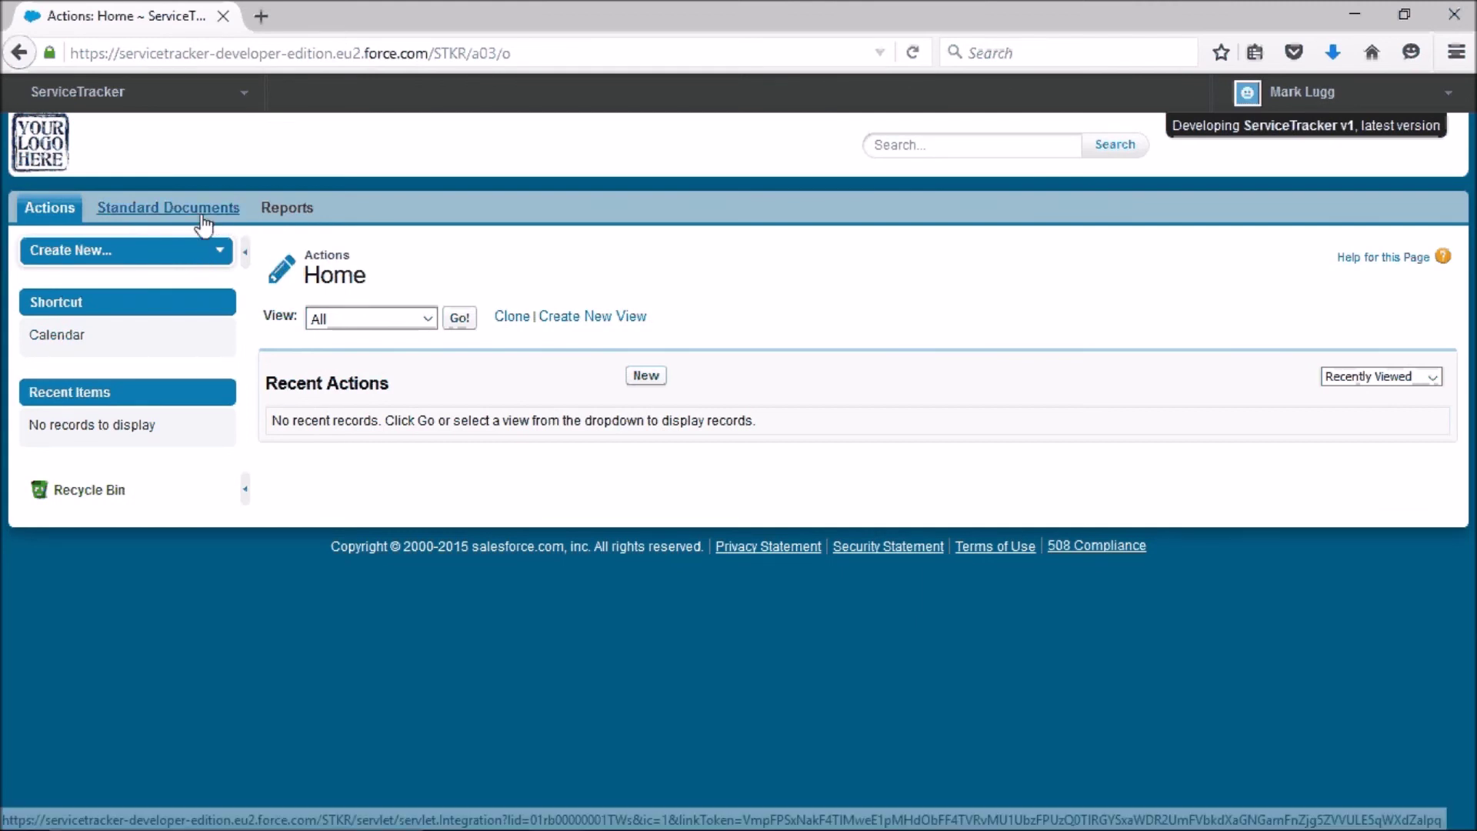
{"action": "left_click", "coordinate": [159, 221]}
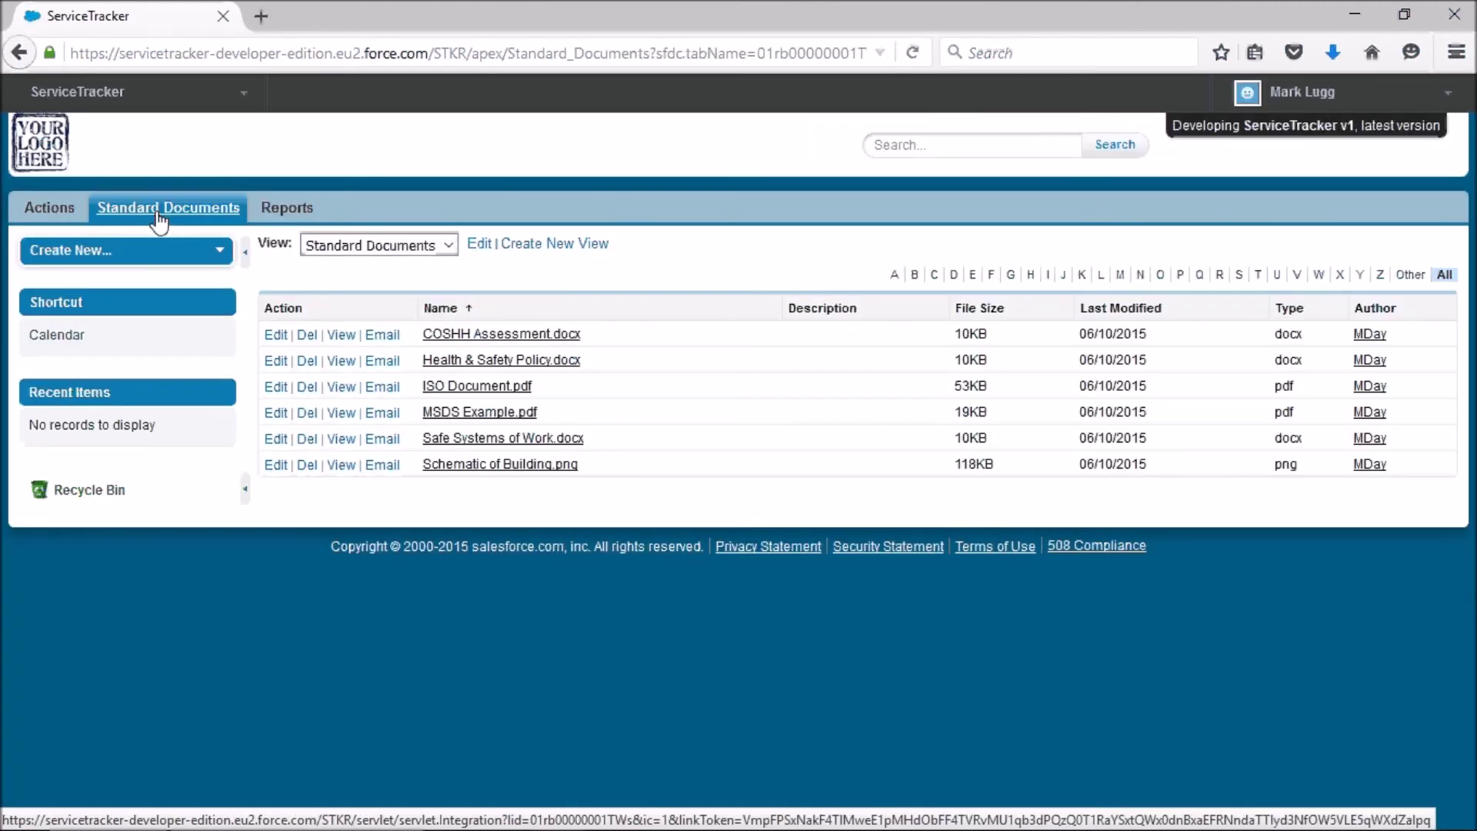
{"action": "left_click", "coordinate": [455, 254]}
{"action": "left_click", "coordinate": [416, 266]}
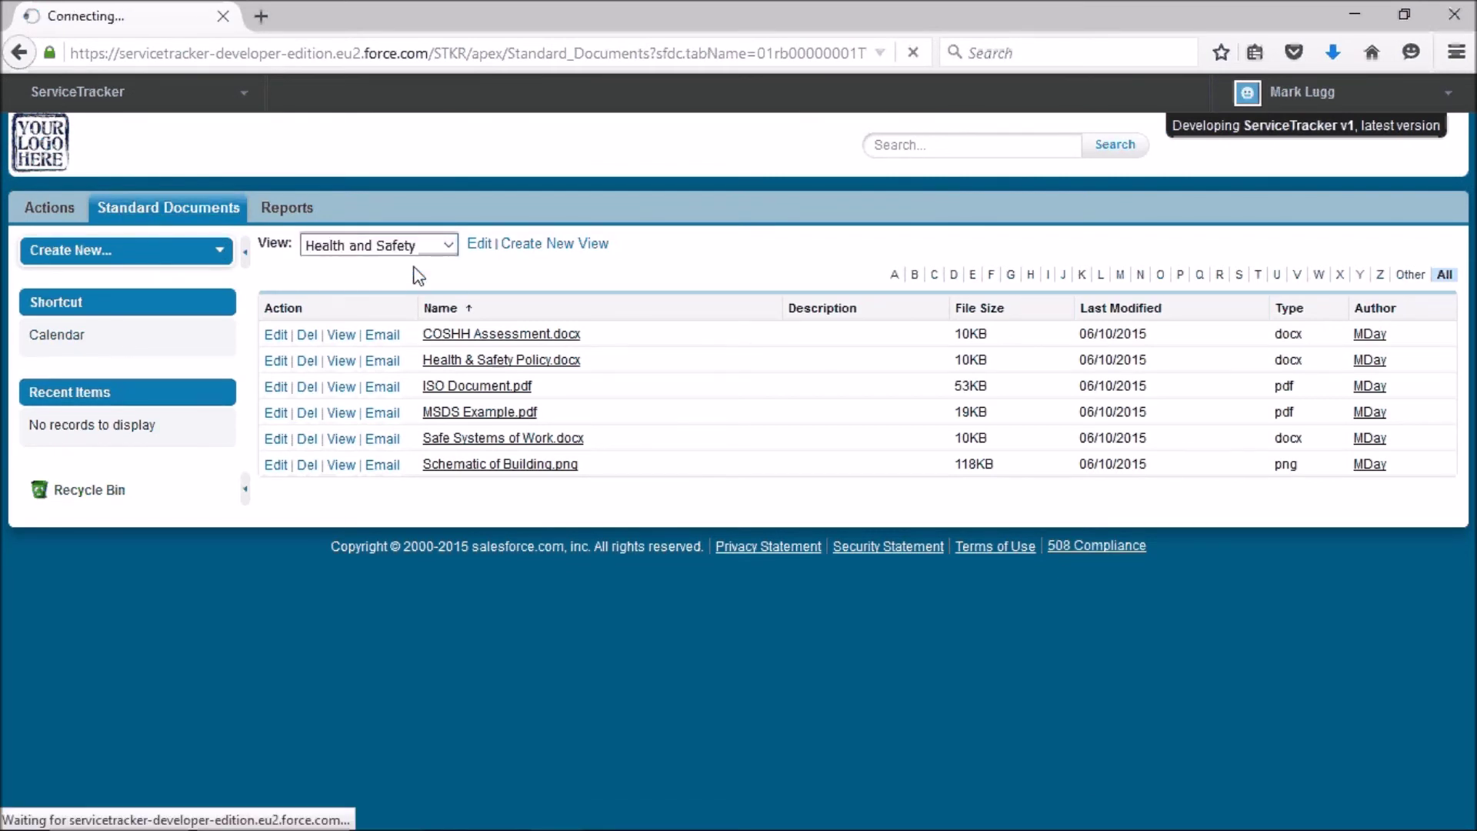